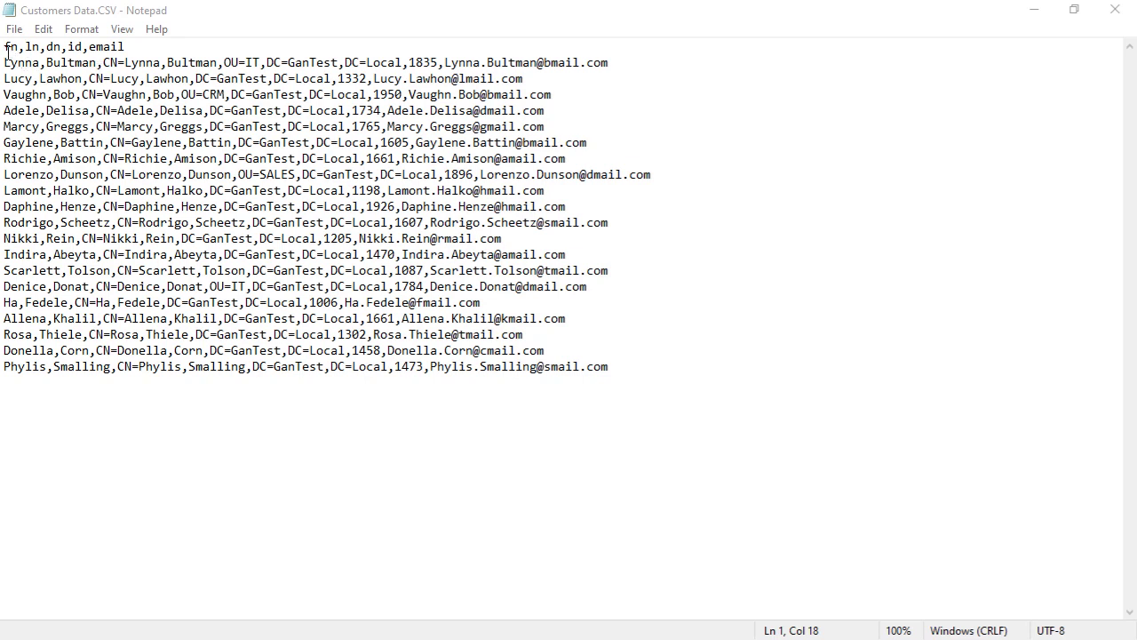
# Highlight the first name, last name and unquoted DN fields on line 2 of the CSV
pyautogui.moveTo(7, 52); pyautogui.dragTo(613, 383)
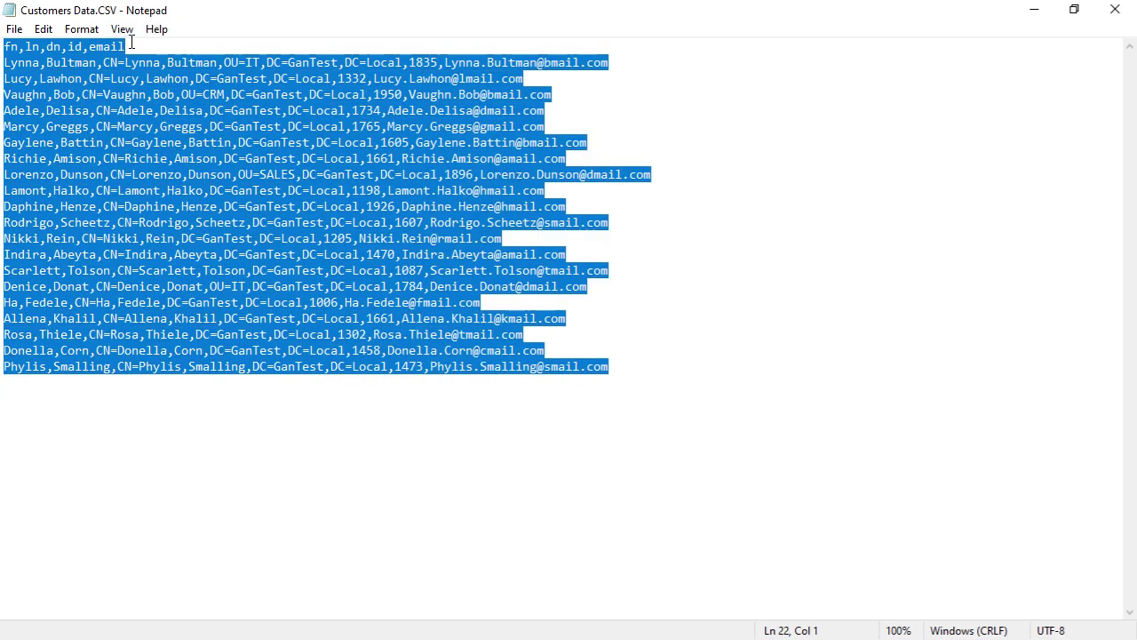
pyautogui.click(19, 48)
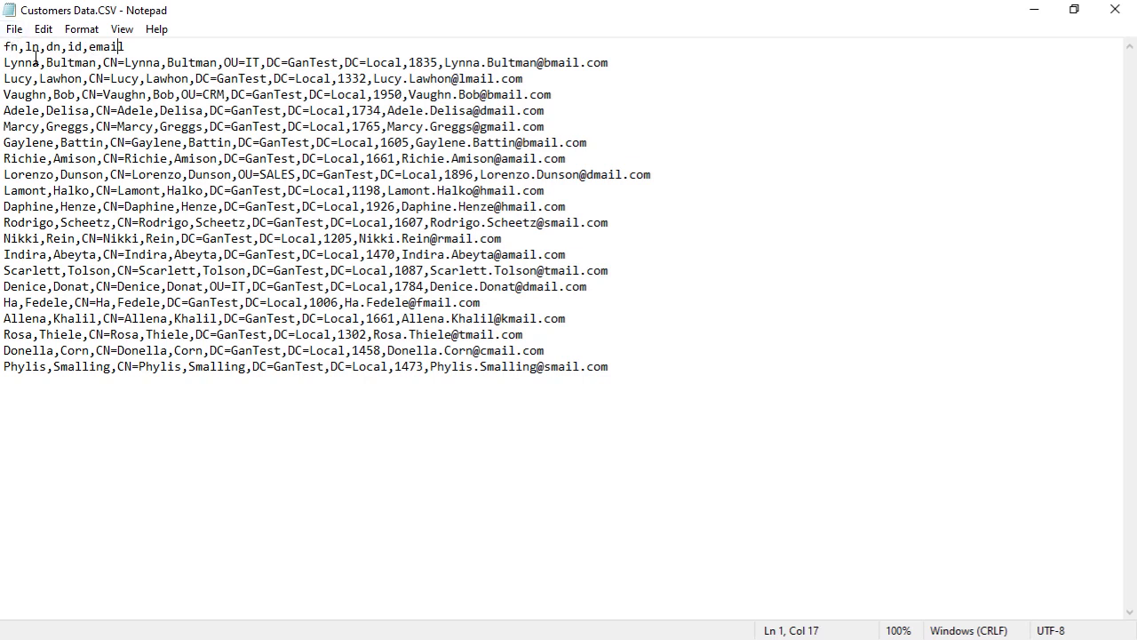
pyautogui.moveTo(41, 62); pyautogui.dragTo(5, 62)
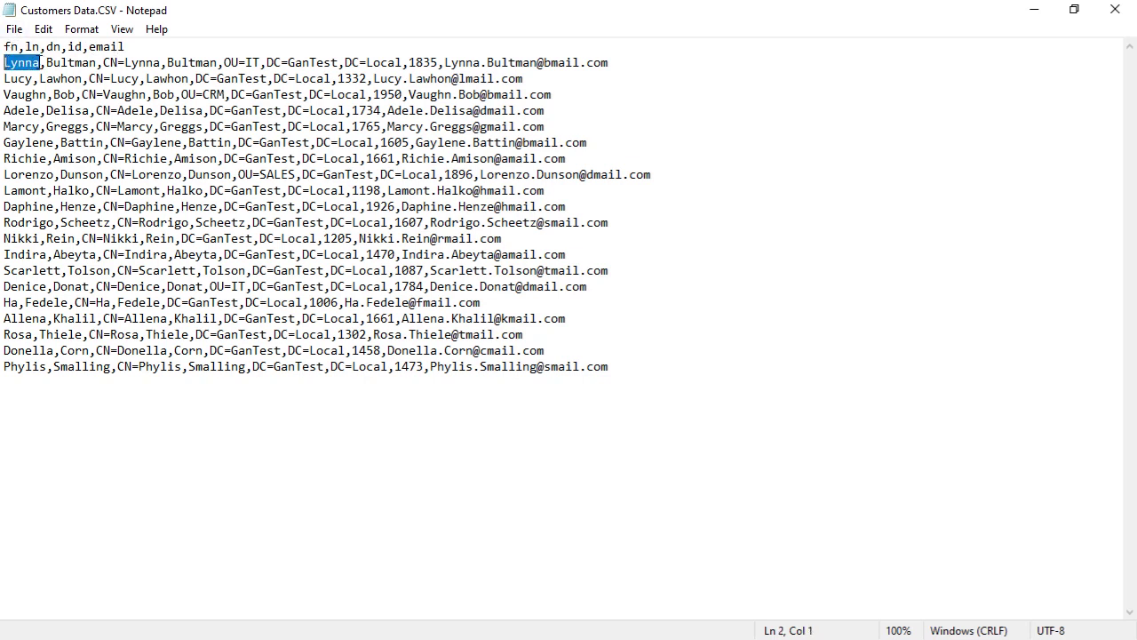
pyautogui.moveTo(98, 62); pyautogui.dragTo(46, 63)
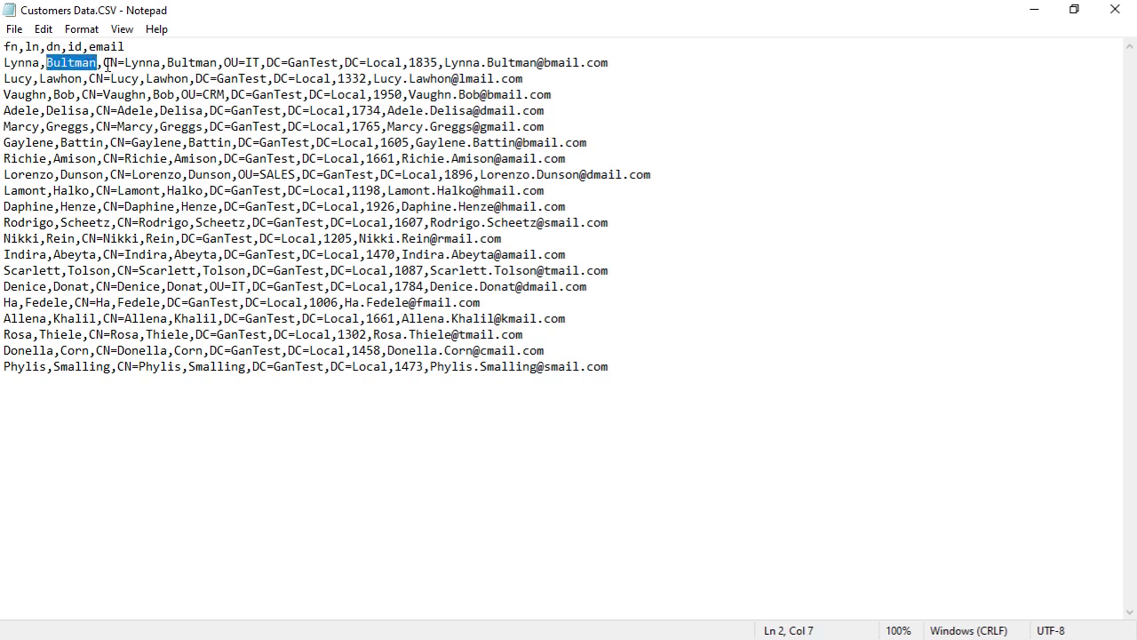
pyautogui.moveTo(104, 62); pyautogui.dragTo(401, 67)
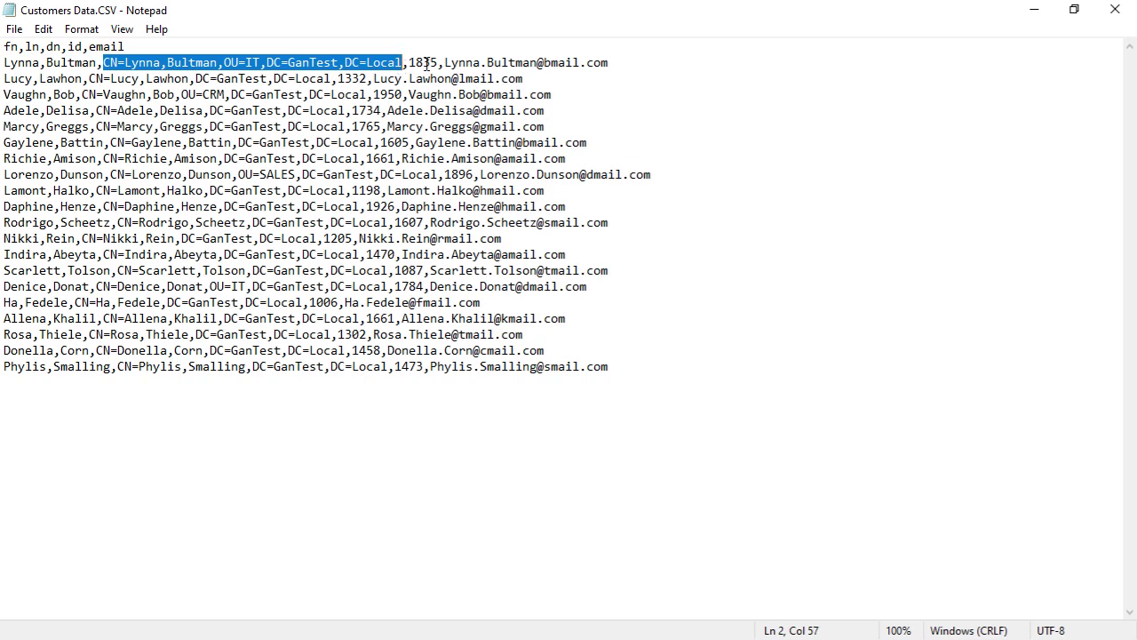
pyautogui.click(427, 64)
# Mark line 2's id value 1835 and its full DN, then close Notepad
pyautogui.tripleClick(427, 64)
pyautogui.click(429, 64)
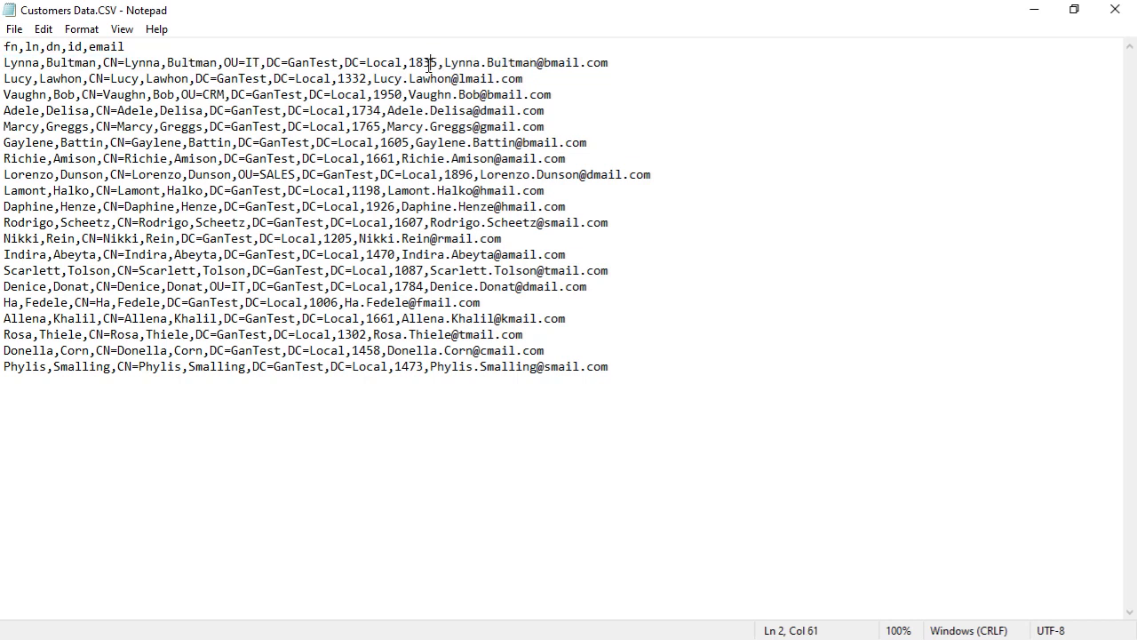
pyautogui.moveTo(441, 64); pyautogui.dragTo(623, 65)
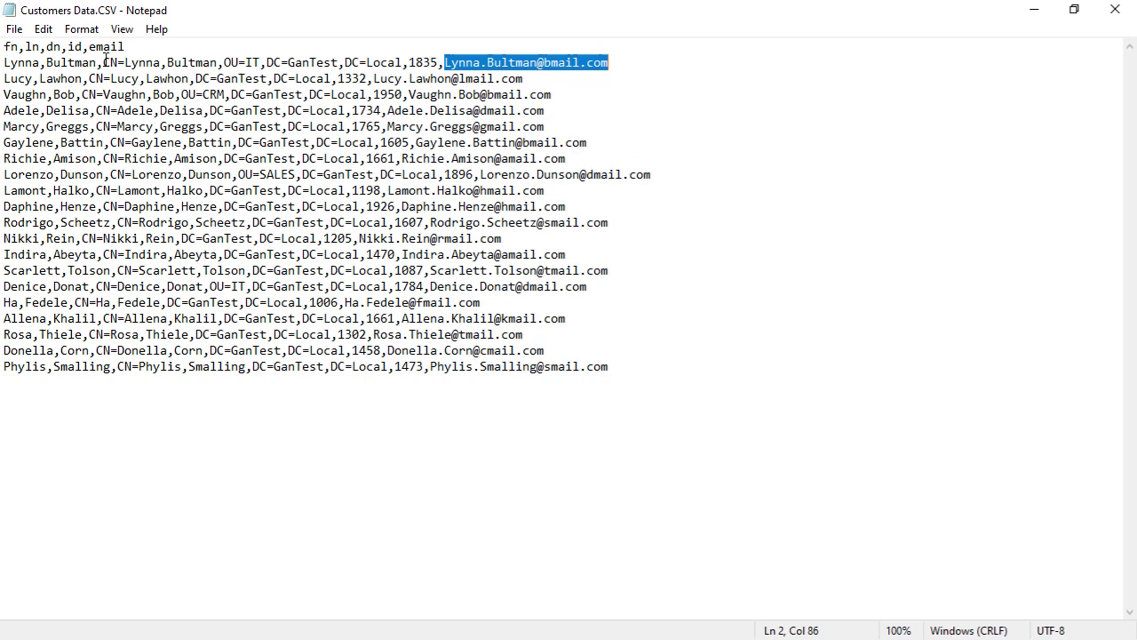
pyautogui.moveTo(104, 62); pyautogui.dragTo(408, 69)
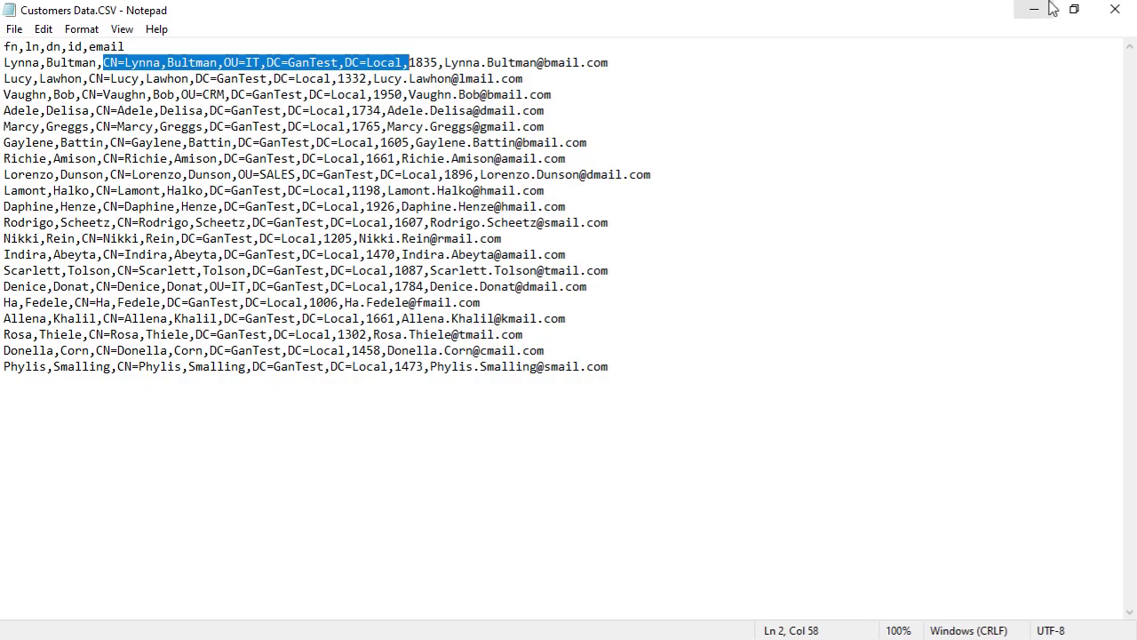
pyautogui.click(1112, 11)
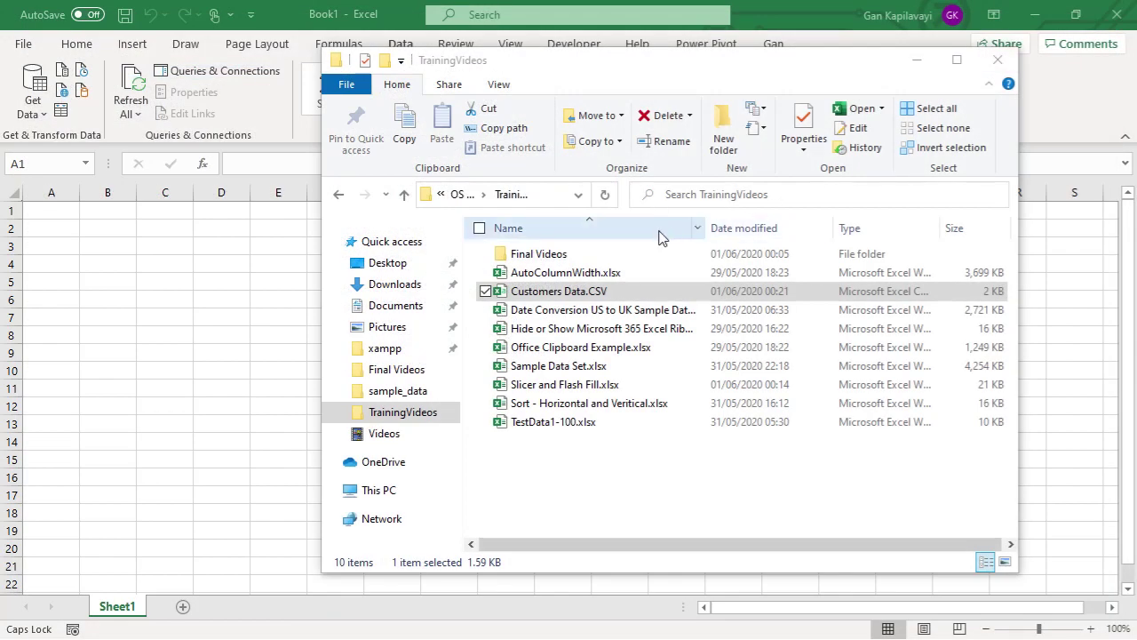
# Open Customers Data.CSV from the TrainingVideos folder in Excel
pyautogui.doubleClick(558, 291)
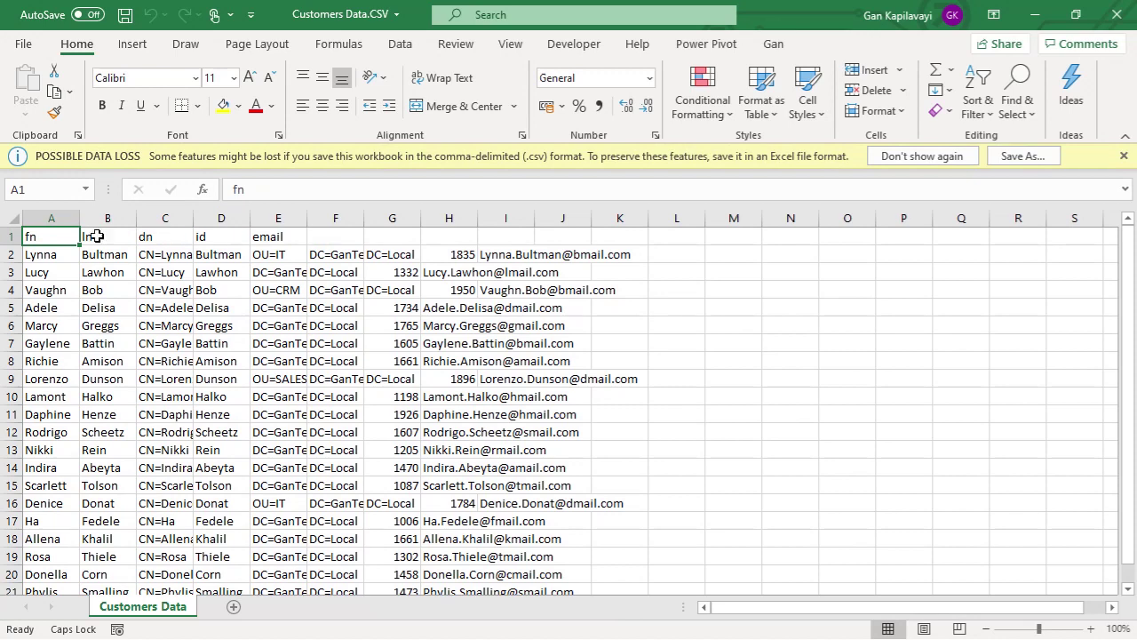
# AutoFit all worksheet columns and inspect cells E3 and C2 to see the split DN
pyautogui.click(14, 219)
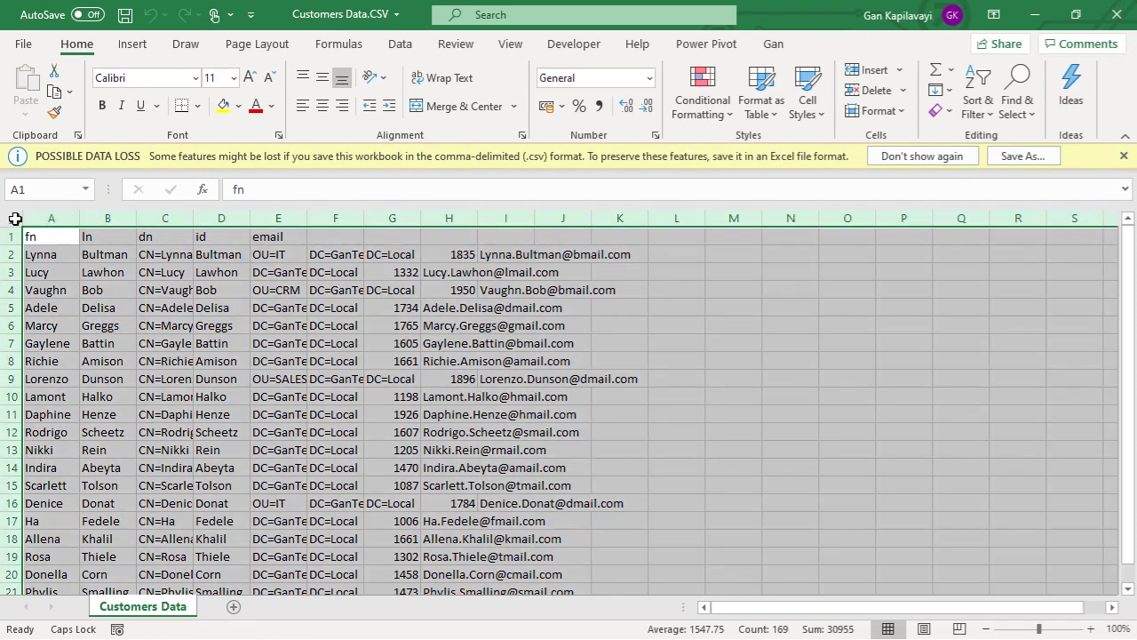
pyautogui.doubleClick(81, 220)
pyautogui.click(290, 268)
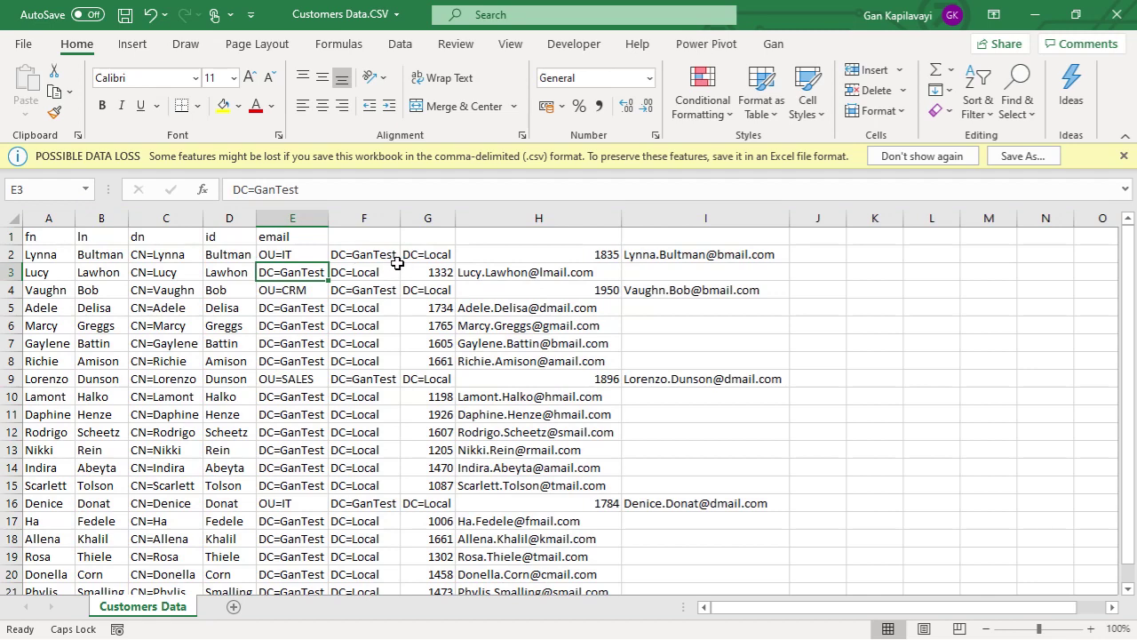
pyautogui.click(179, 258)
# Check cells D2 through G2 and E16, then close the CSV without saving
pyautogui.click(242, 260)
pyautogui.click(295, 256)
pyautogui.click(350, 255)
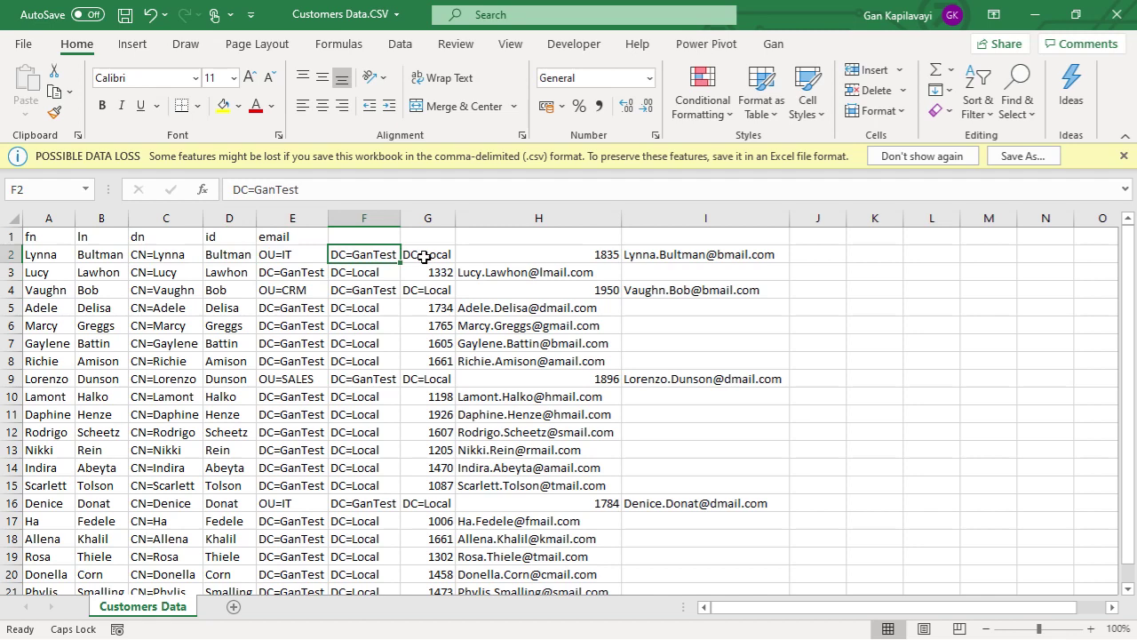
pyautogui.click(425, 257)
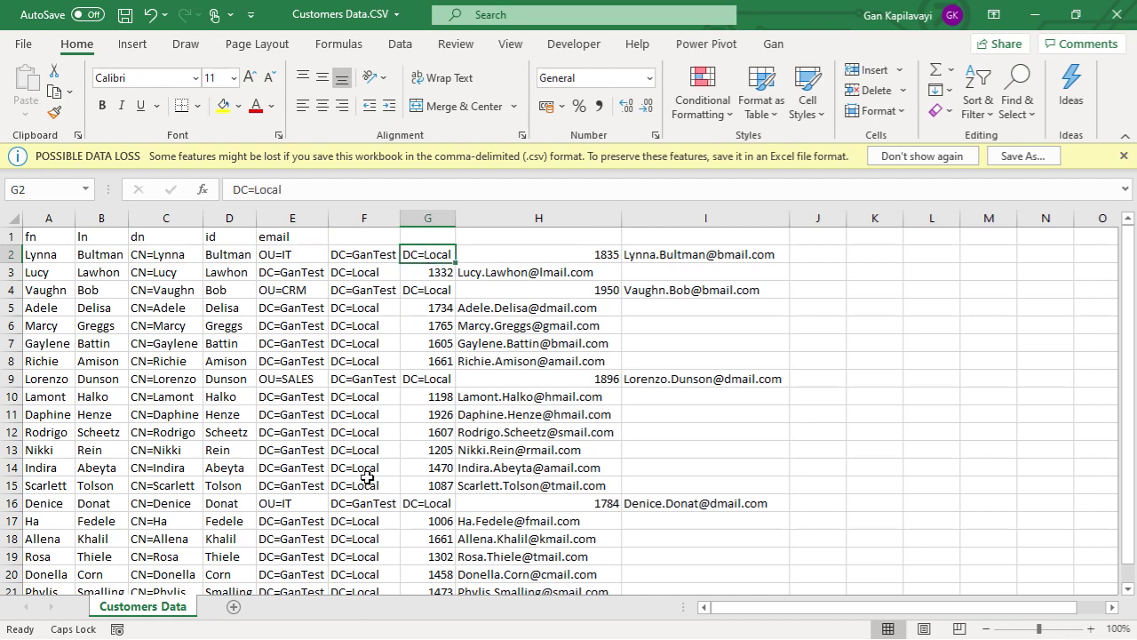
pyautogui.click(310, 506)
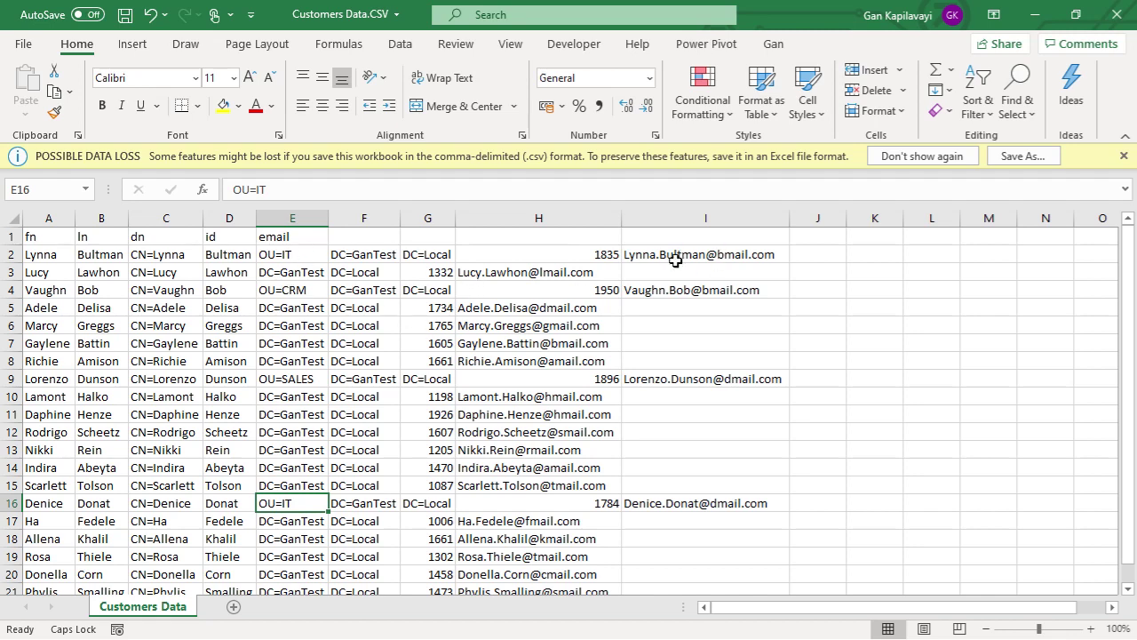
pyautogui.click(1116, 14)
pyautogui.click(558, 352)
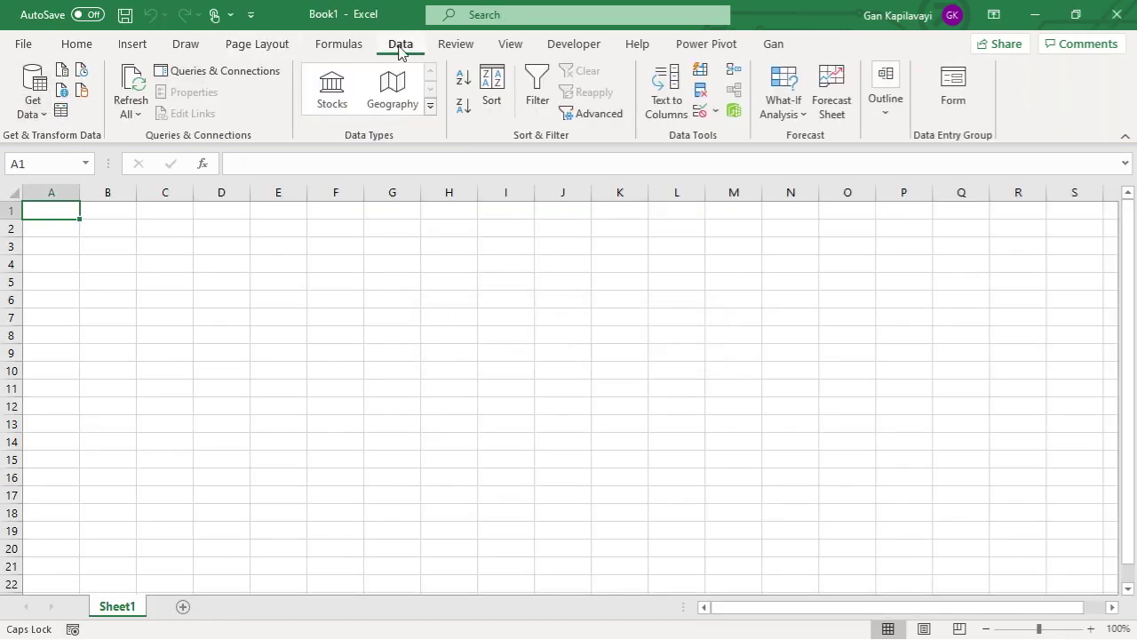
# Start a From Text/CSV import and choose Customers Data.CSV for preview
pyautogui.click(46, 115)
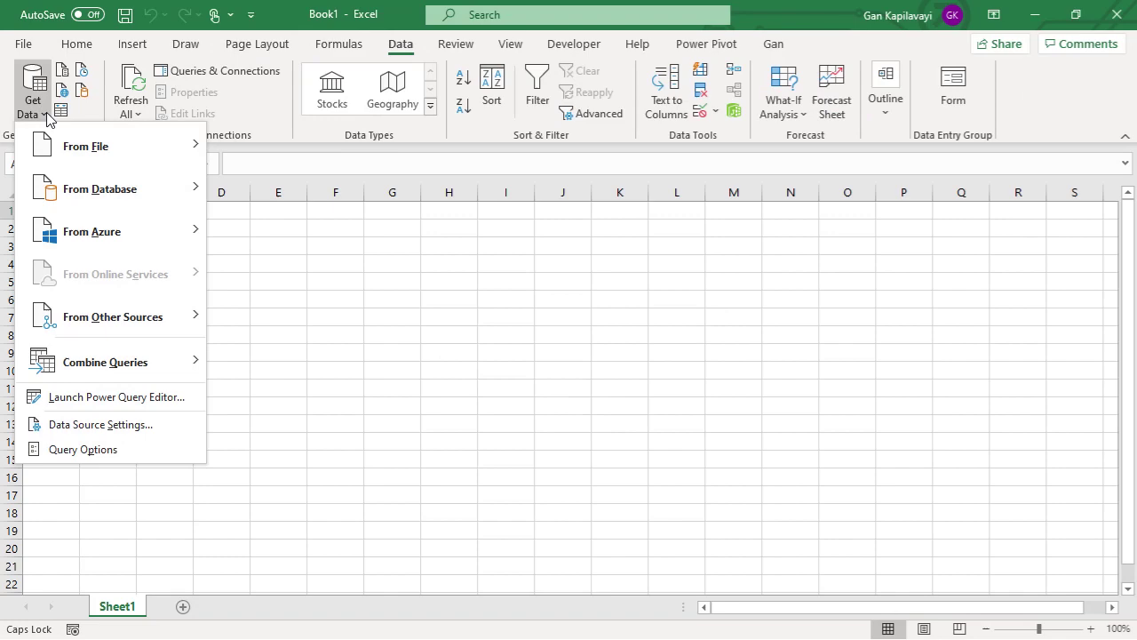
pyautogui.moveTo(98, 147)
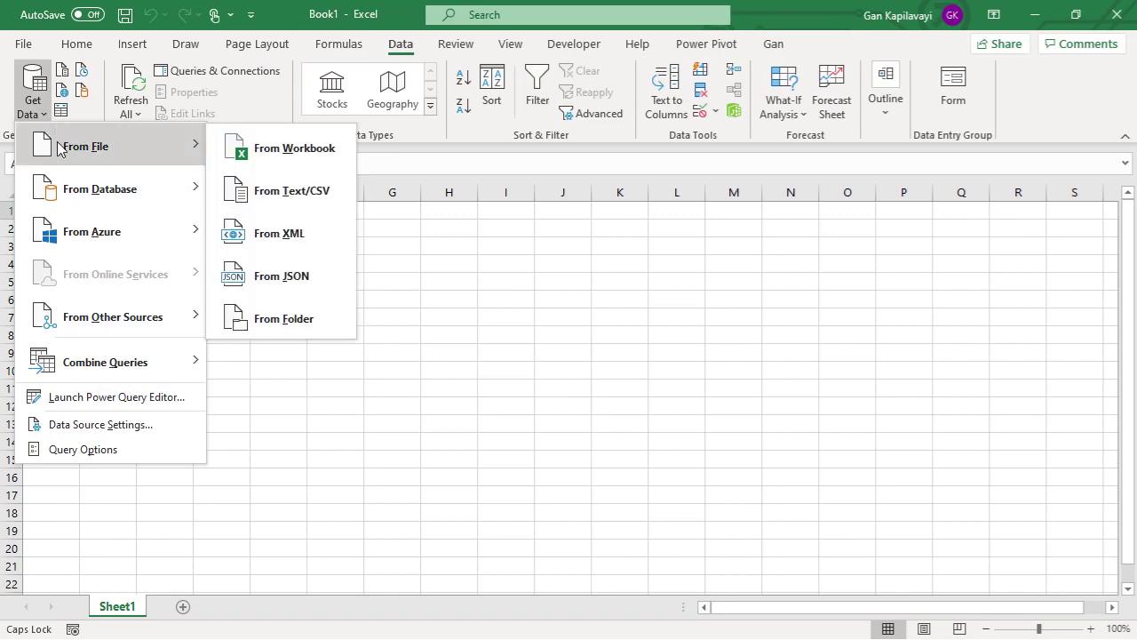
pyautogui.click(291, 194)
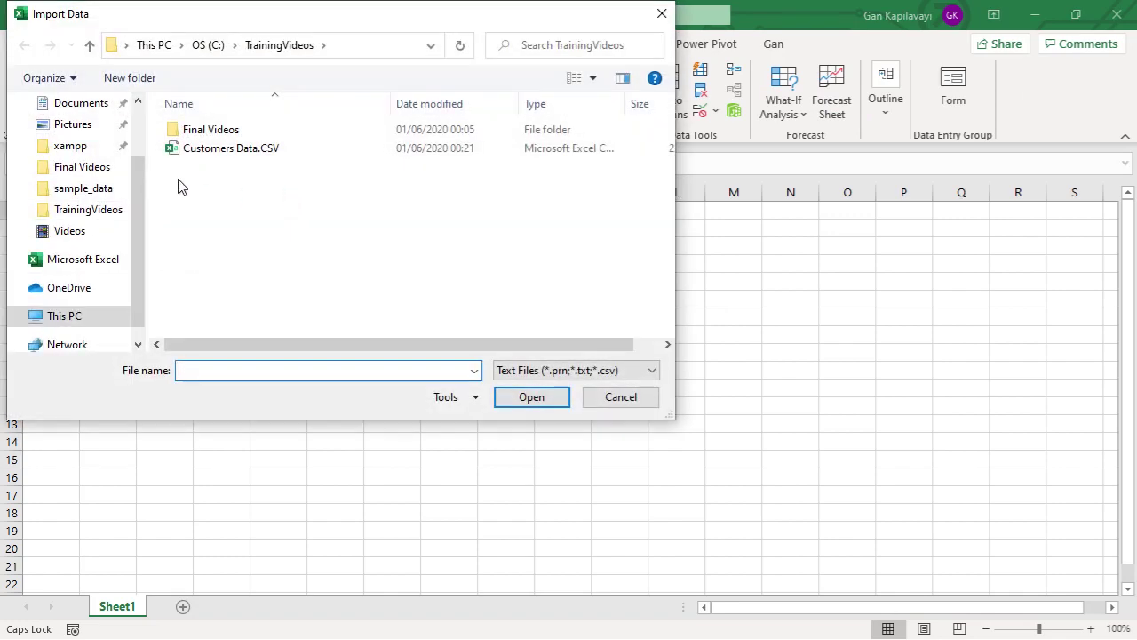
pyautogui.doubleClick(203, 150)
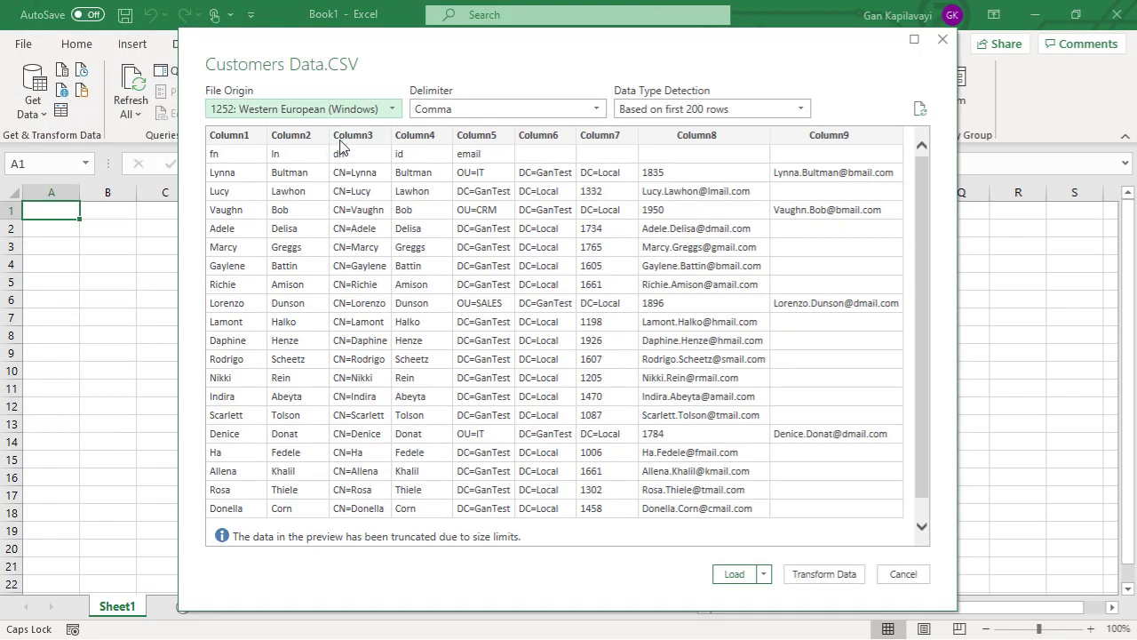
# Keep the Comma delimiter, detect data types based on the entire dataset, and load the table
pyautogui.click(449, 111)
pyautogui.click(428, 111)
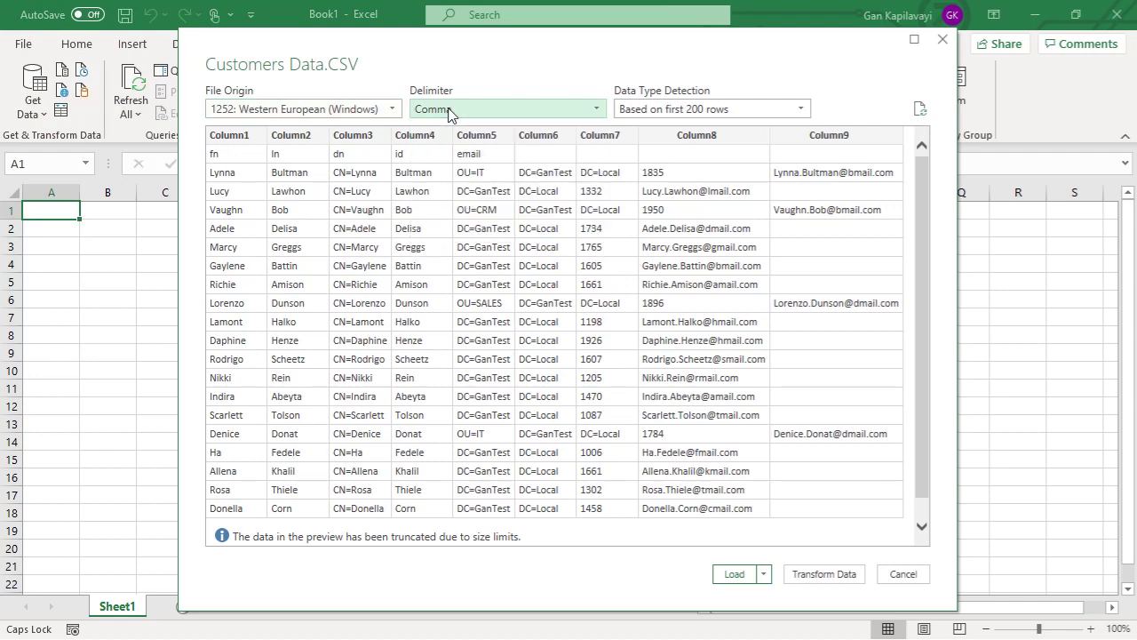
pyautogui.click(717, 110)
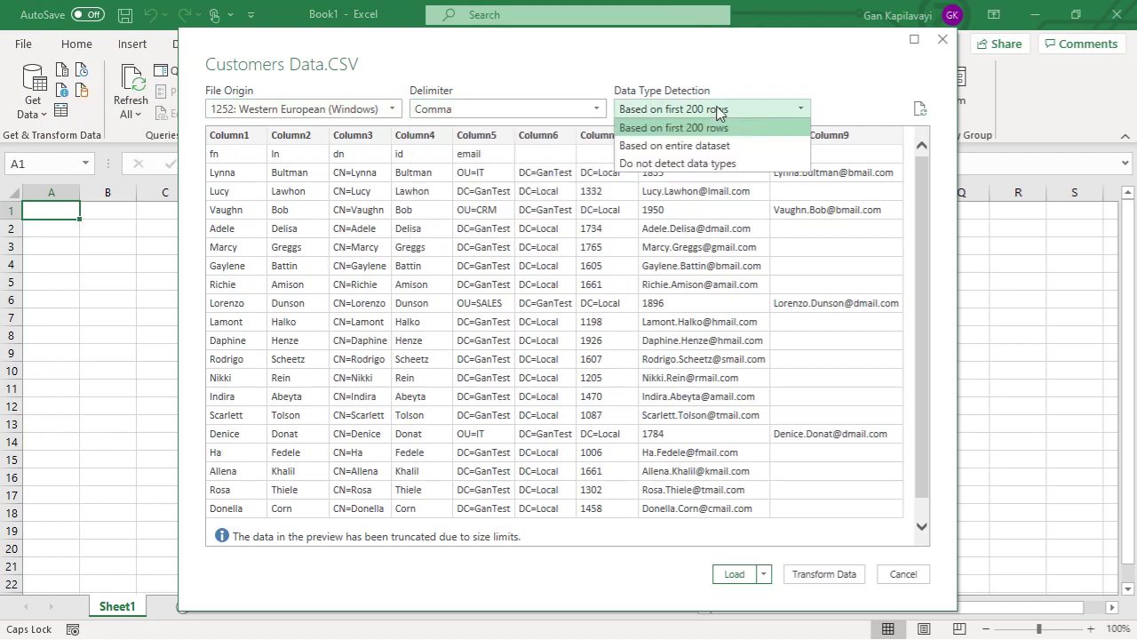
pyautogui.click(690, 145)
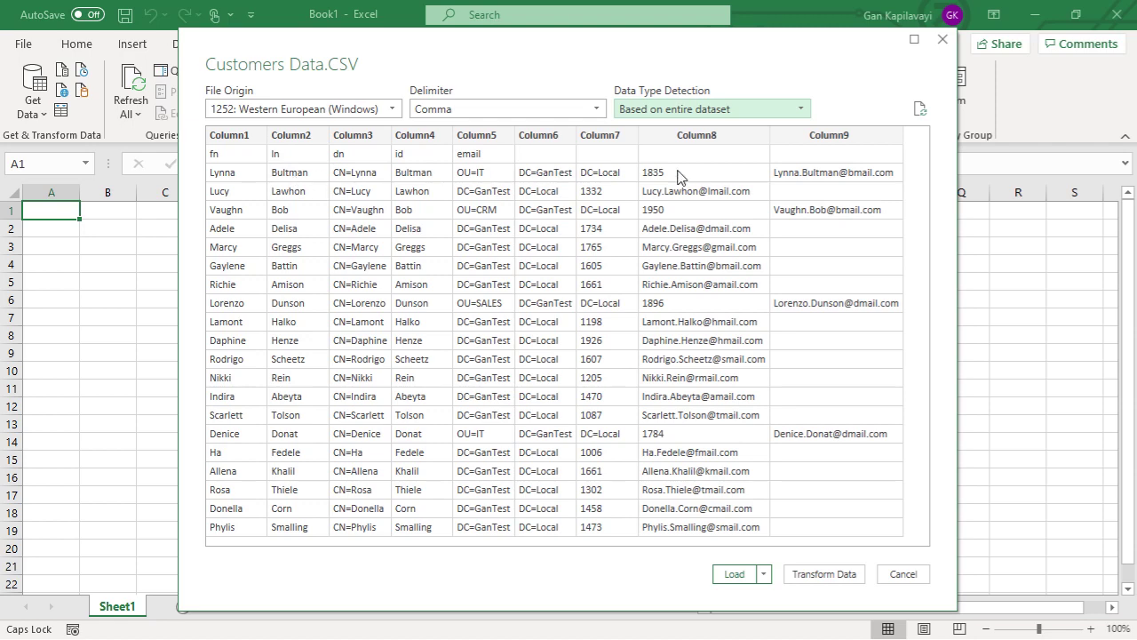
pyautogui.click(733, 575)
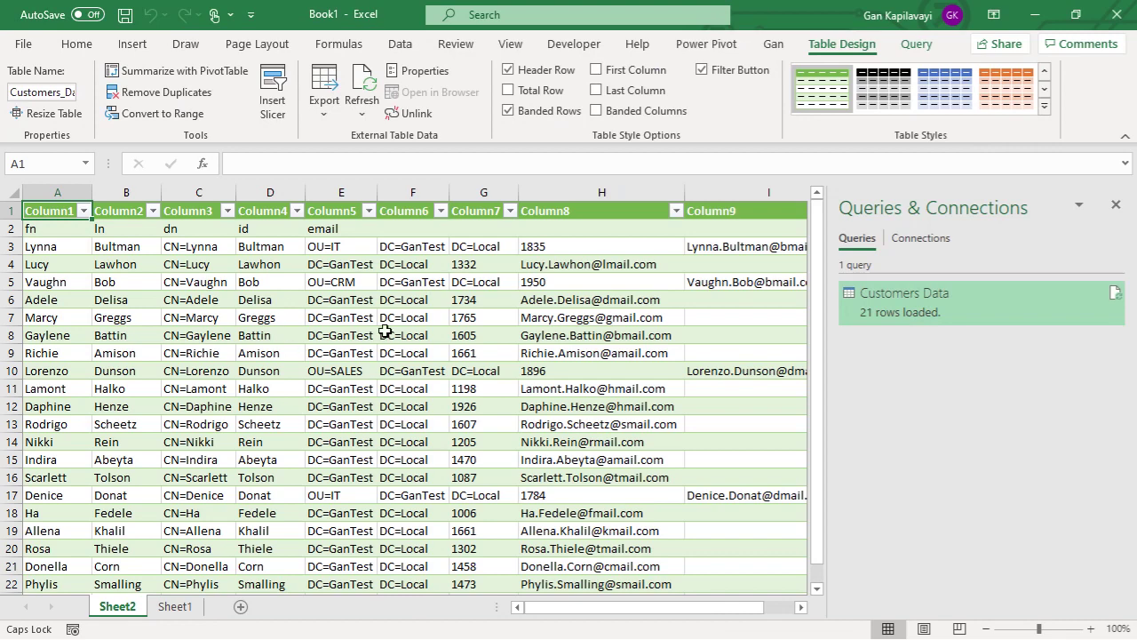
# Delete the imported Sheet2 from the workbook
pyautogui.click(174, 605)
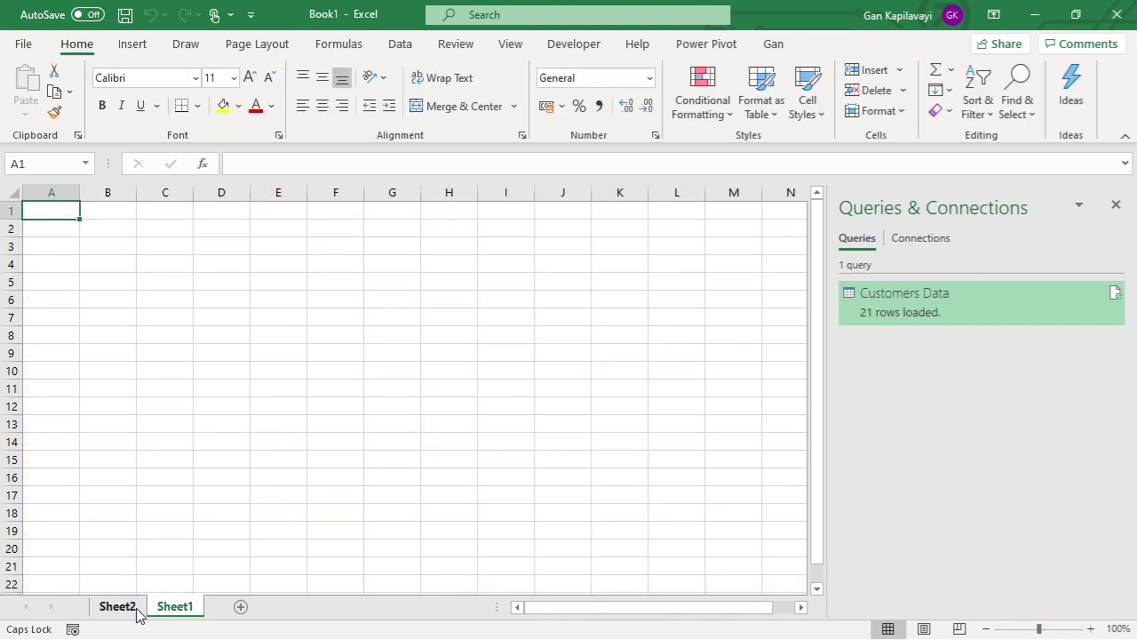
pyautogui.rightClick(137, 610)
pyautogui.click(159, 391)
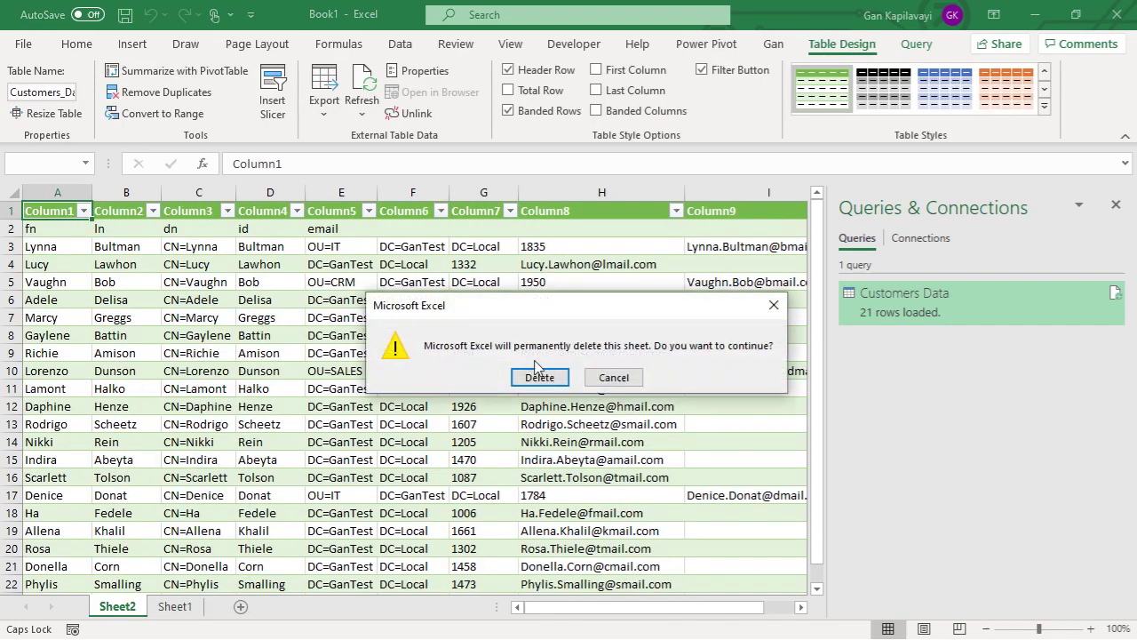
pyautogui.click(544, 377)
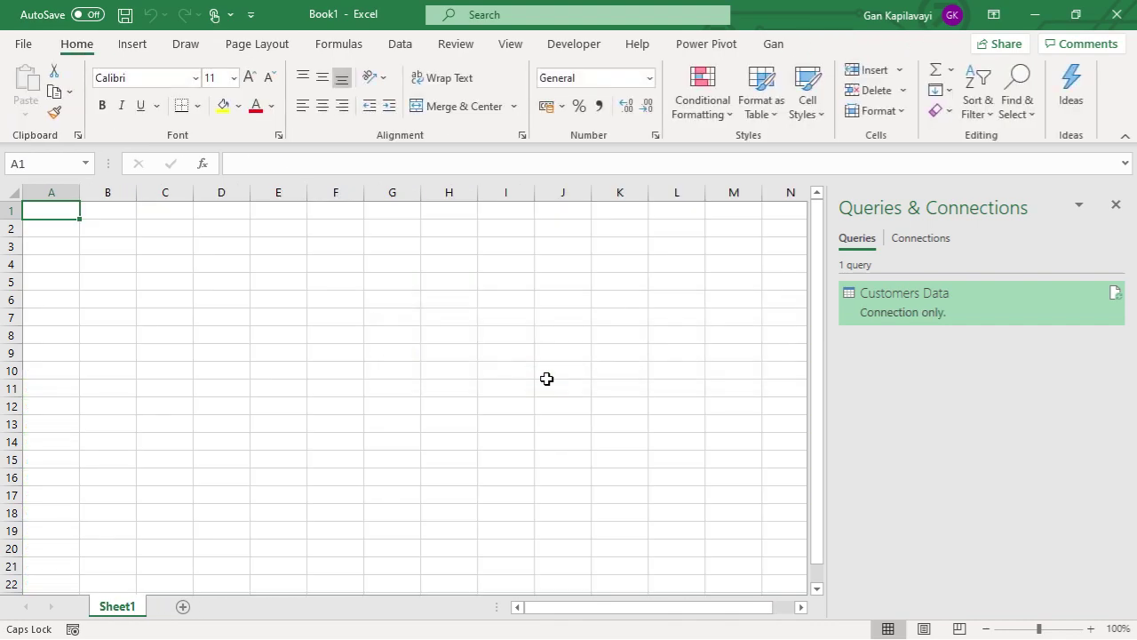
# Close Book1 without saving and open Customers Data.CSV for editing in Notepad
pyautogui.click(1117, 14)
pyautogui.click(619, 441)
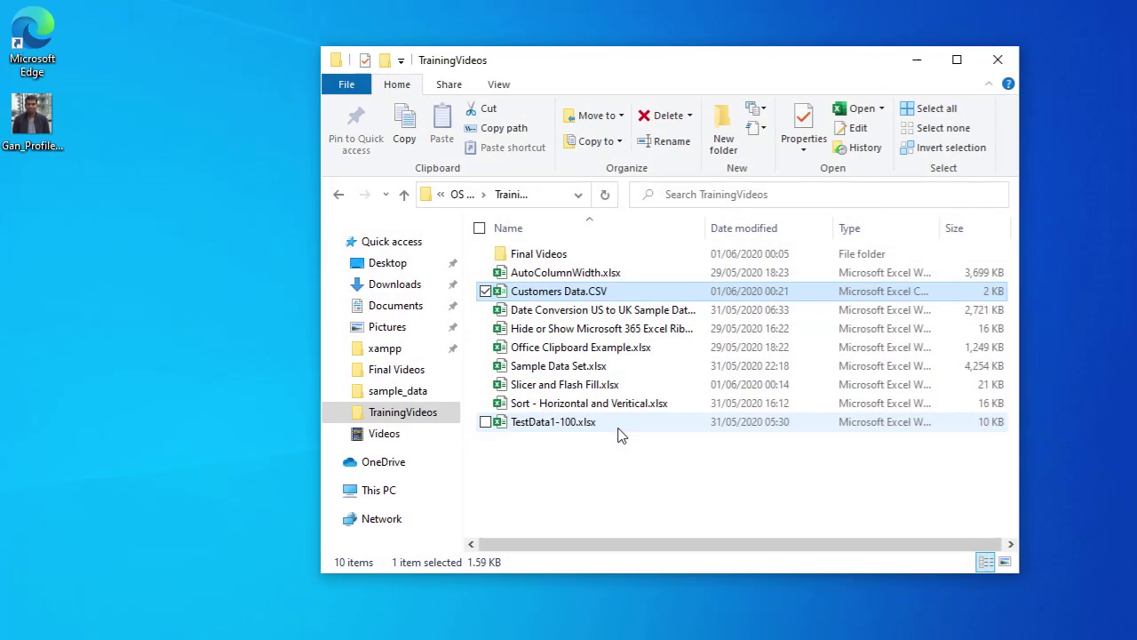
pyautogui.rightClick(568, 294)
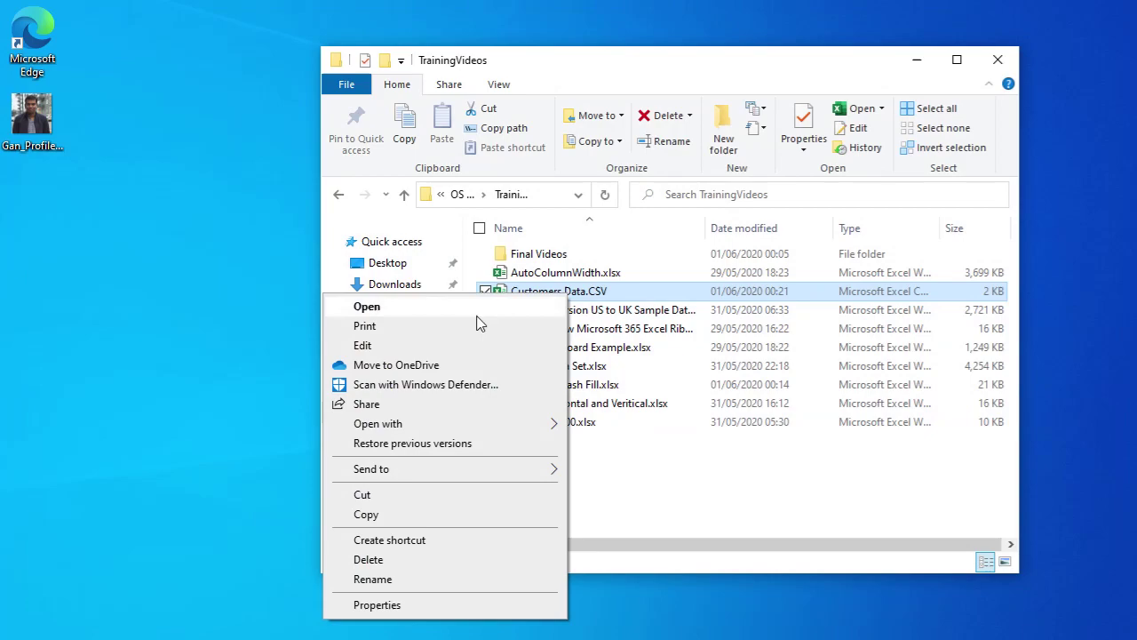
pyautogui.click(363, 346)
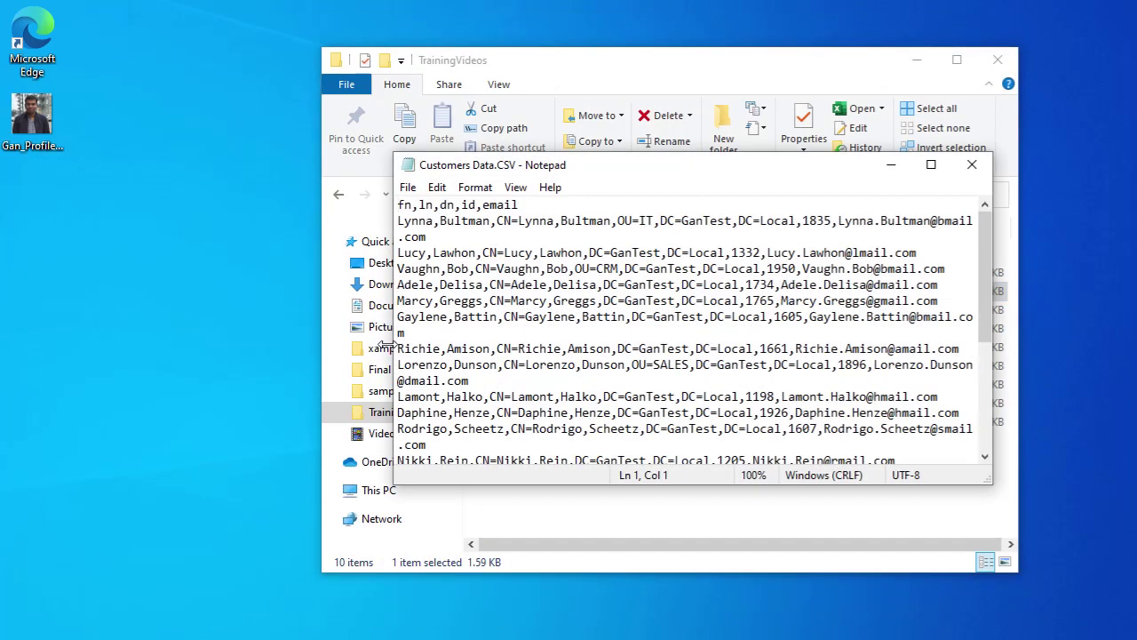
# Maximize Notepad and select the CN= text on the first data row
pyautogui.click(930, 163)
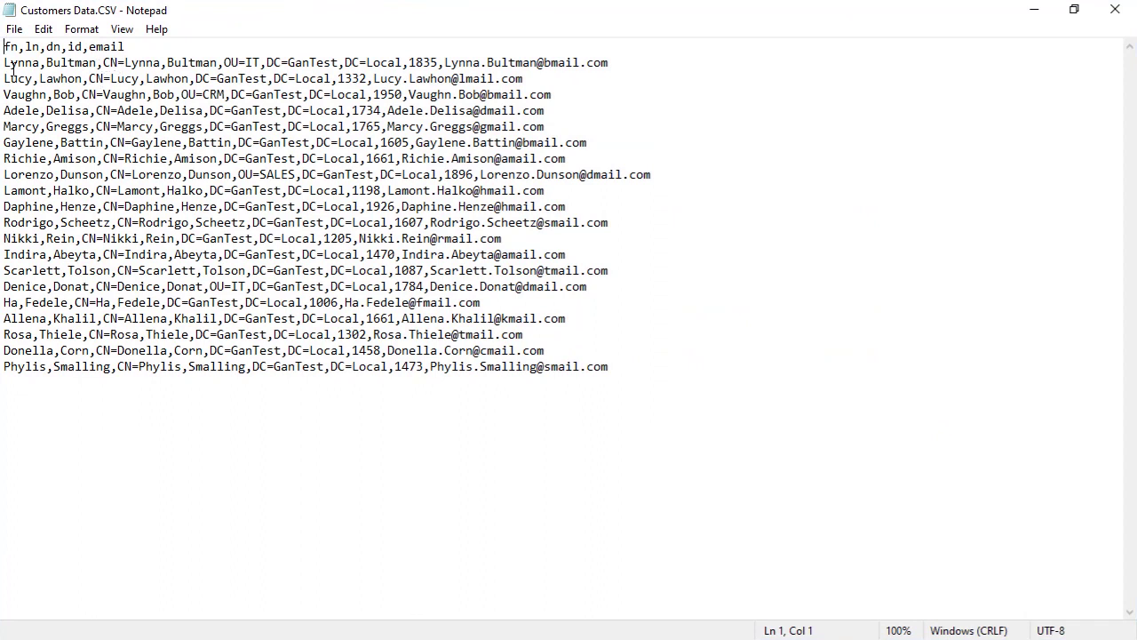
pyautogui.moveTo(7, 64); pyautogui.dragTo(610, 77)
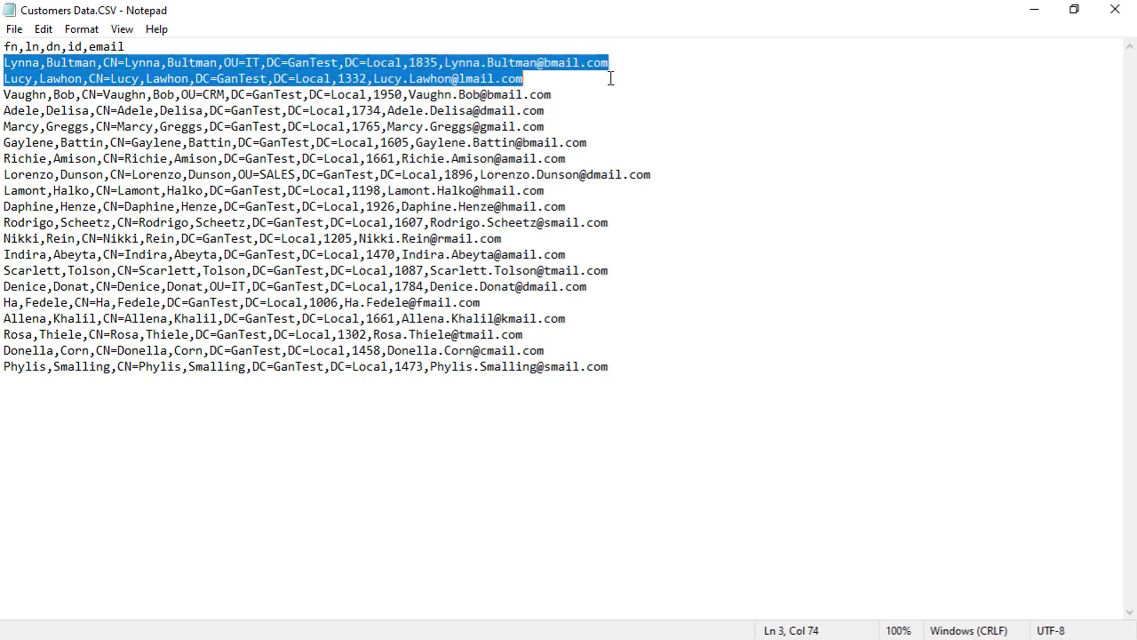
pyautogui.click(202, 79)
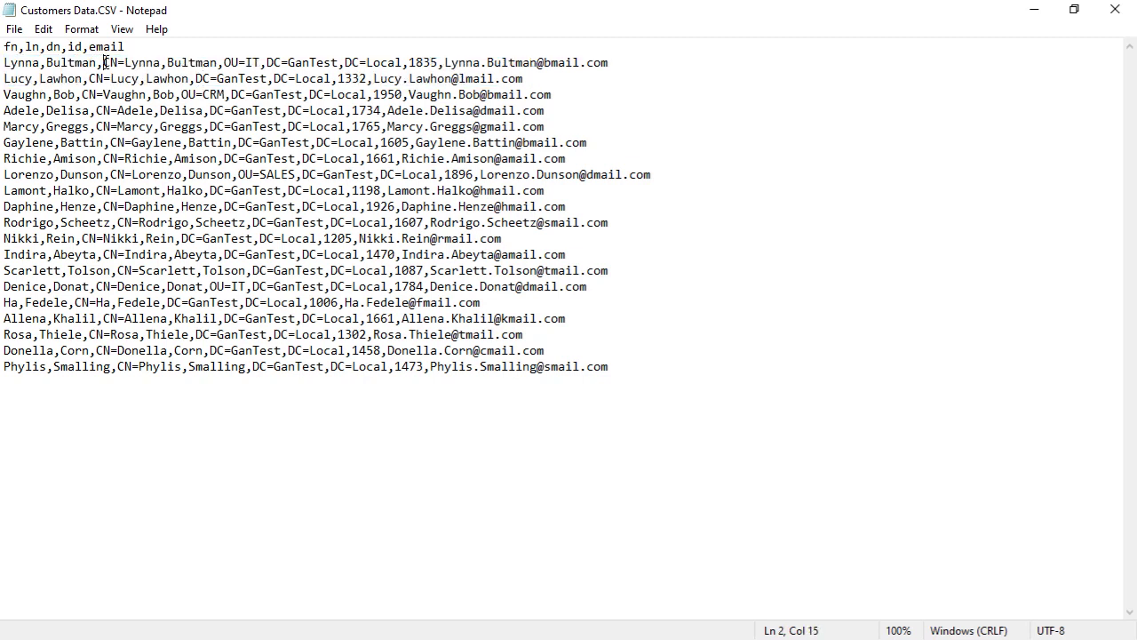
pyautogui.moveTo(104, 62); pyautogui.dragTo(126, 62)
# Replace every CN= with "CN= using Replace All
pyautogui.hotkey('ctrl', 'h')
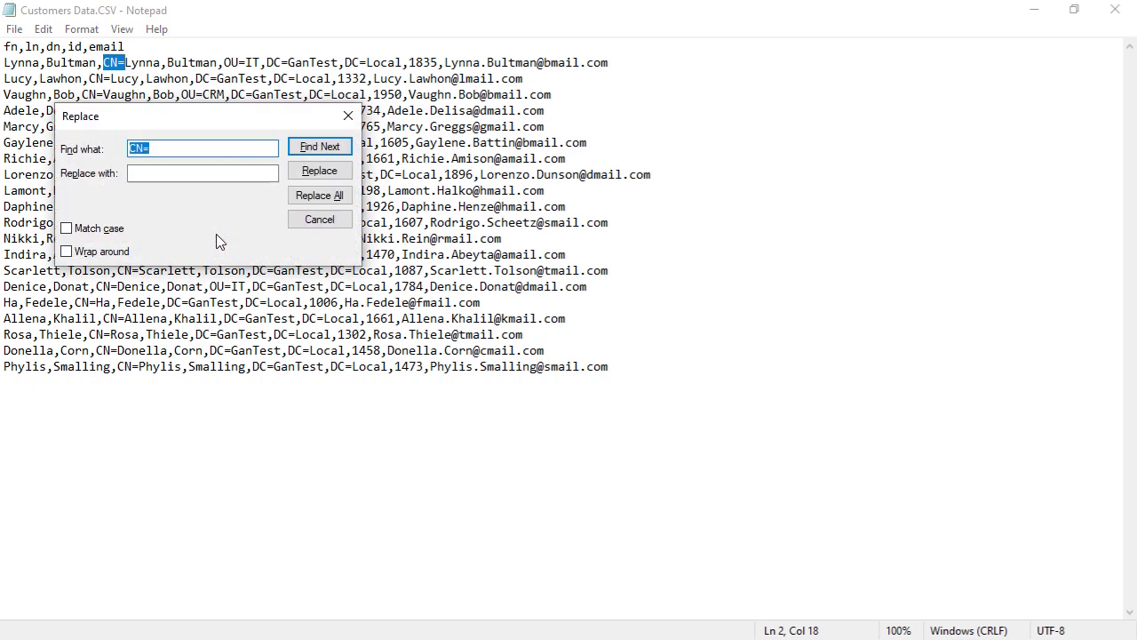
pyautogui.press('Tab')
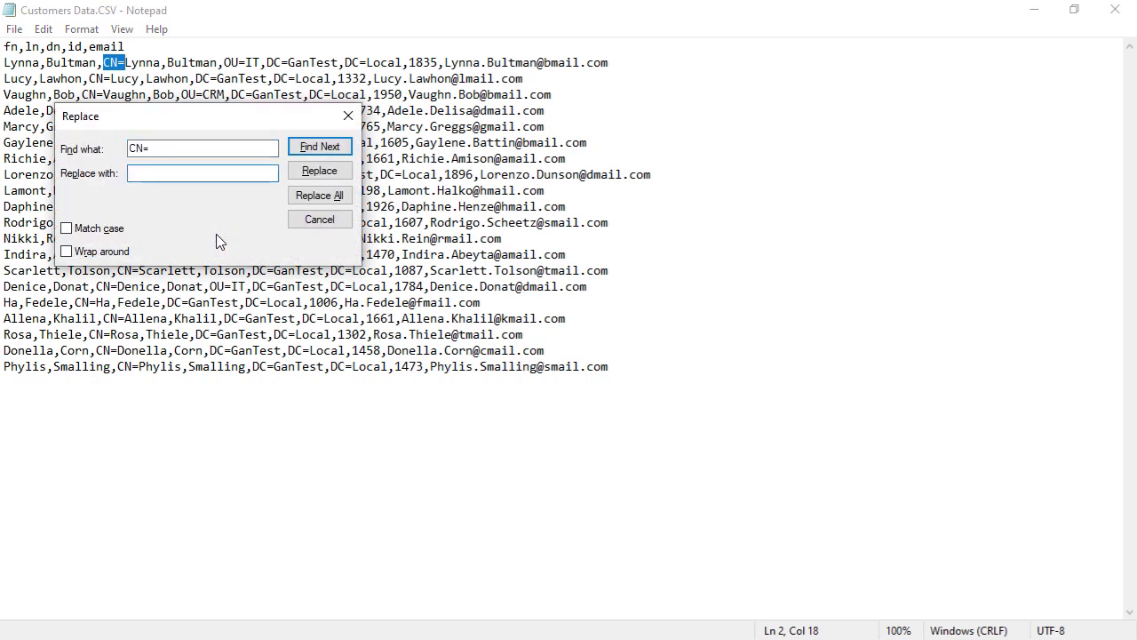
pyautogui.write('"CN=')
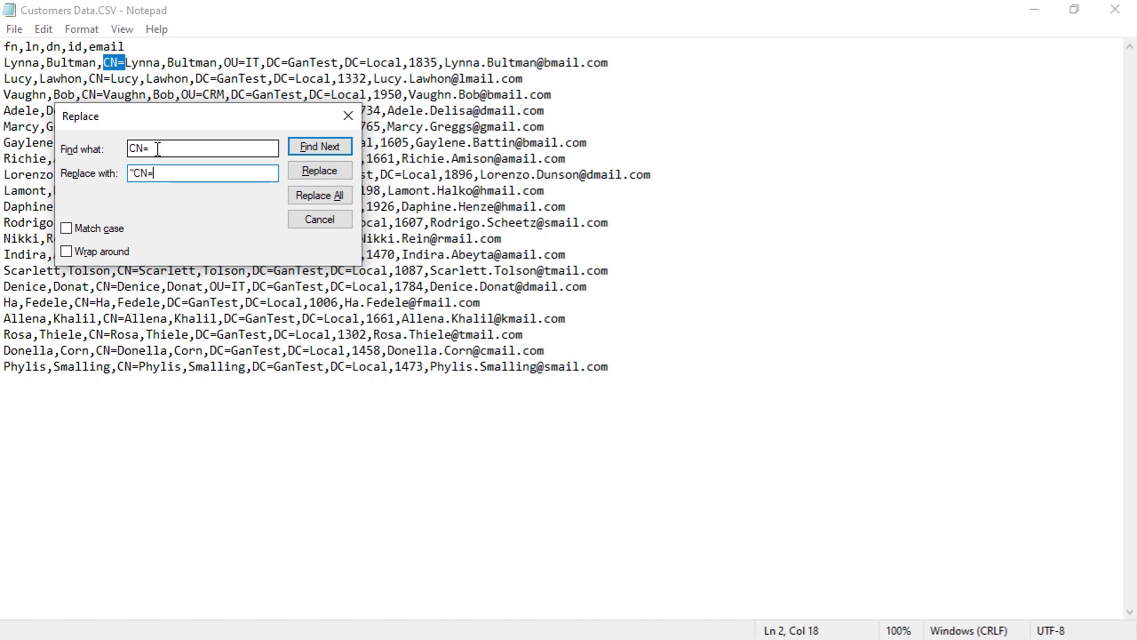
pyautogui.moveTo(156, 148); pyautogui.dragTo(129, 173)
pyautogui.click(320, 196)
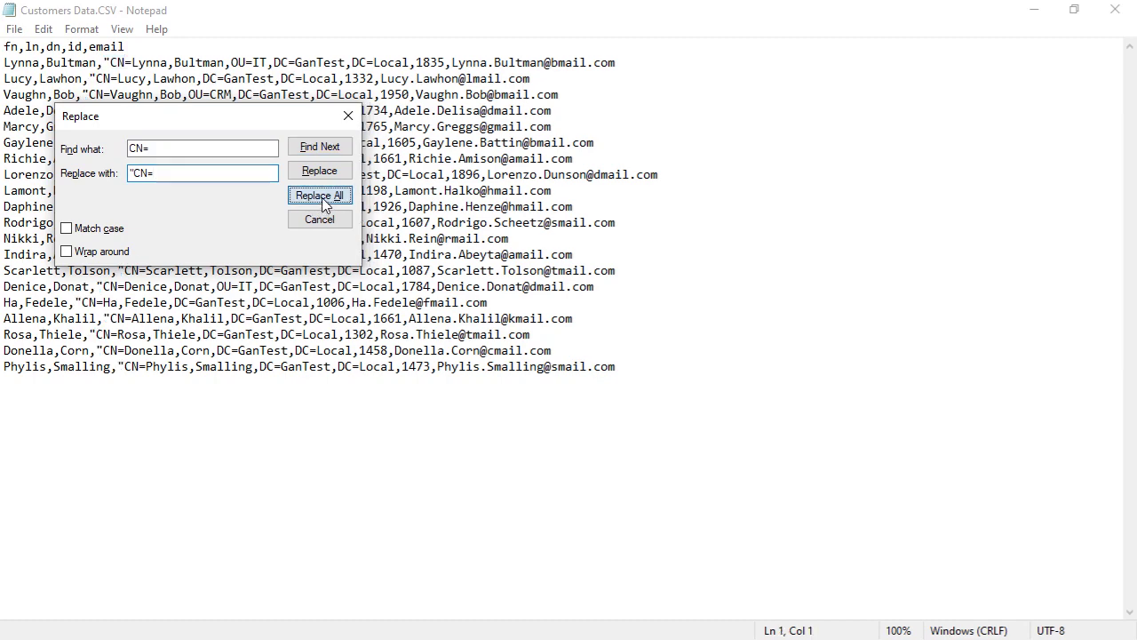
pyautogui.click(320, 220)
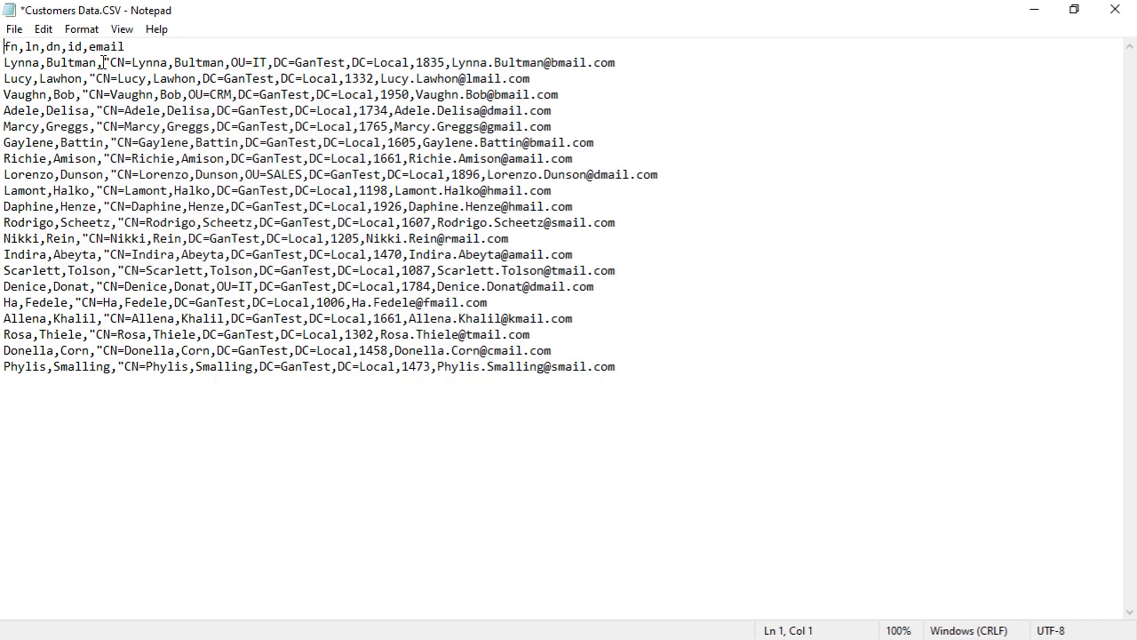
# Add a closing quote after every DC=GanTest,DC=Local using Replace All
pyautogui.moveTo(105, 63); pyautogui.dragTo(132, 62)
pyautogui.moveTo(410, 63); pyautogui.dragTo(277, 60)
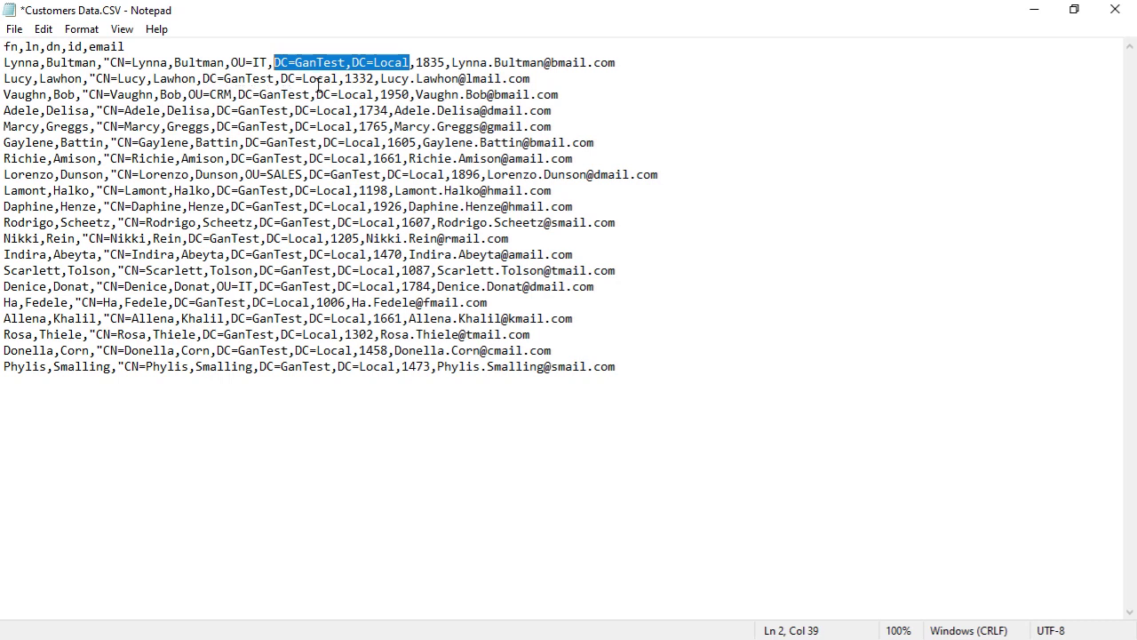
pyautogui.hotkey('ctrl', 'h')
pyautogui.hotkey('ctrl', 'c')
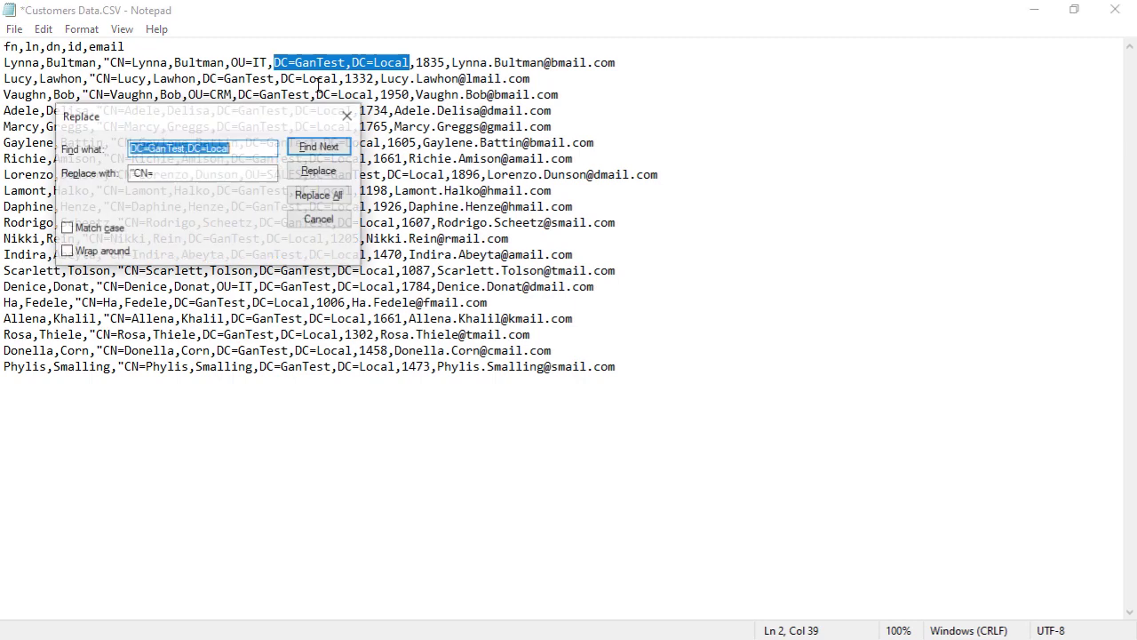
pyautogui.press('Tab')
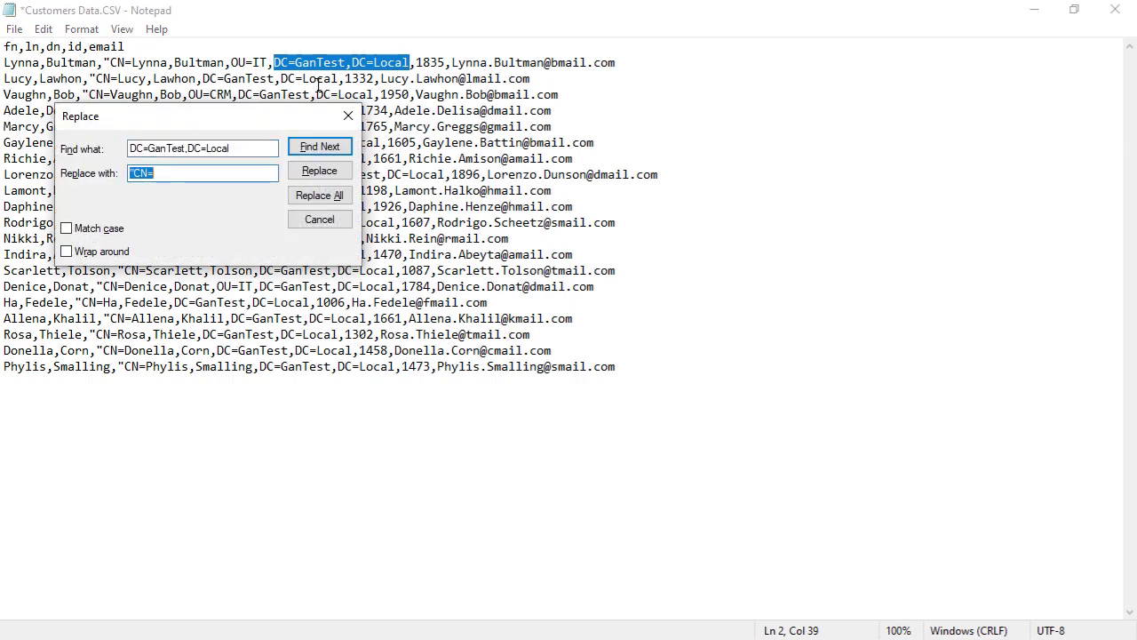
pyautogui.hotkey('ctrl', 'v')
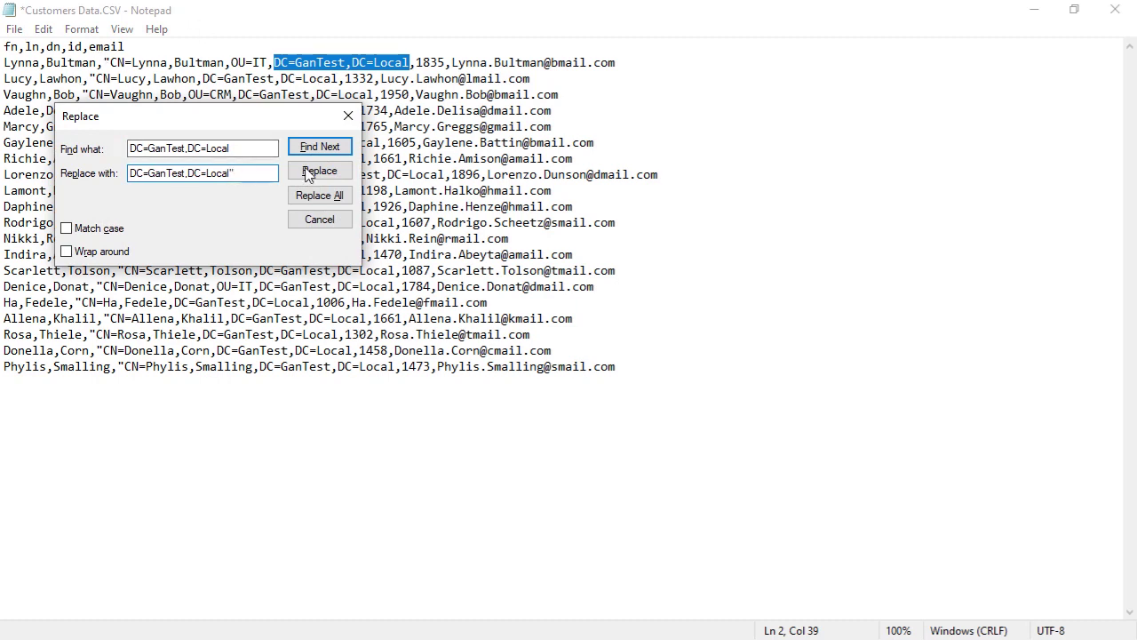
pyautogui.click(320, 195)
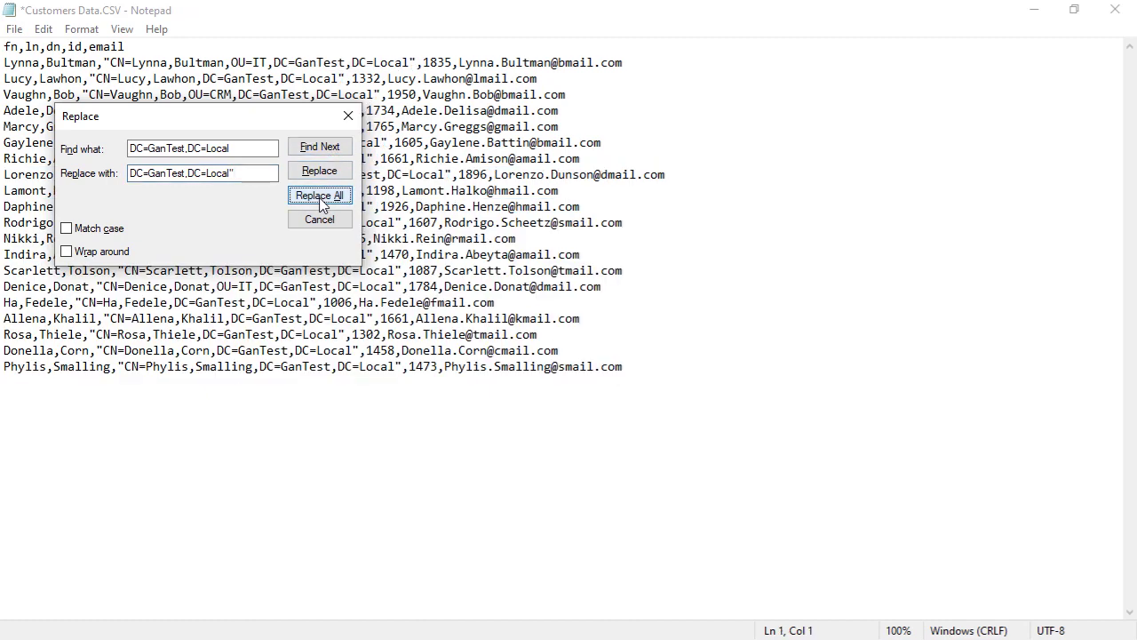
pyautogui.click(348, 116)
pyautogui.moveTo(104, 62); pyautogui.dragTo(417, 59)
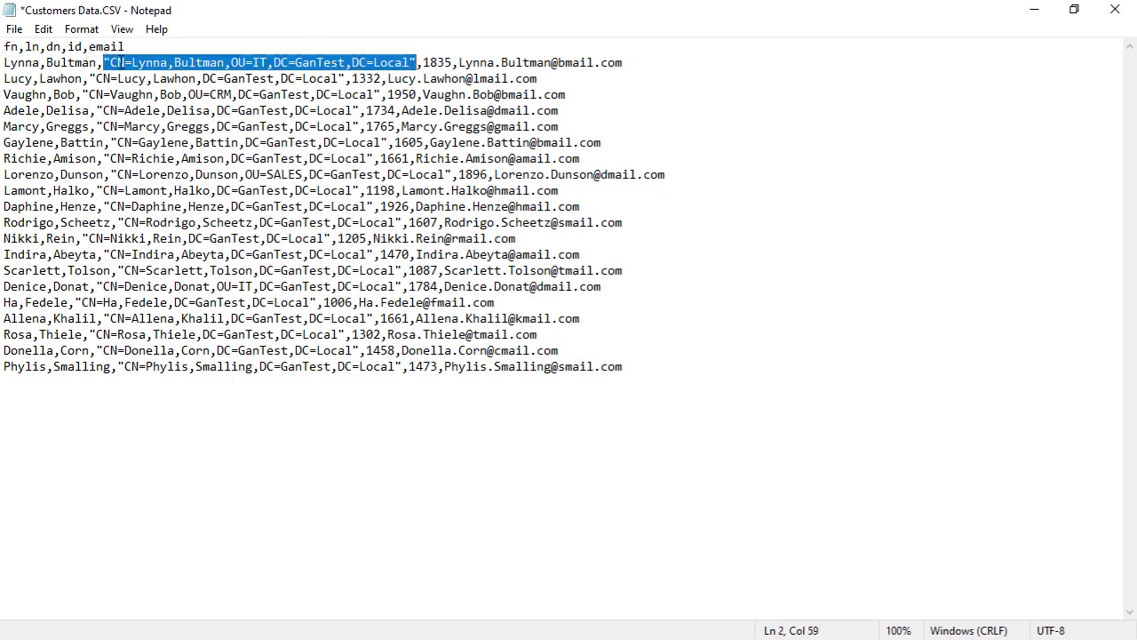
# Save the edited CSV, close Notepad, and reopen Customers Data.CSV in Excel
pyautogui.click(40, 29)
pyautogui.click(14, 29)
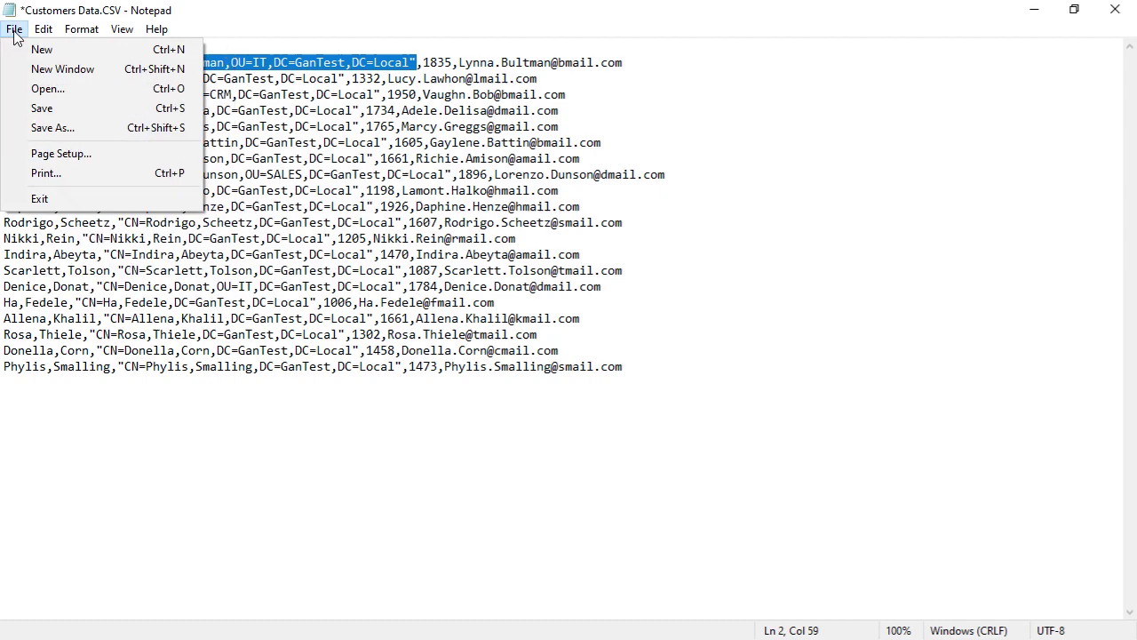
pyautogui.click(41, 108)
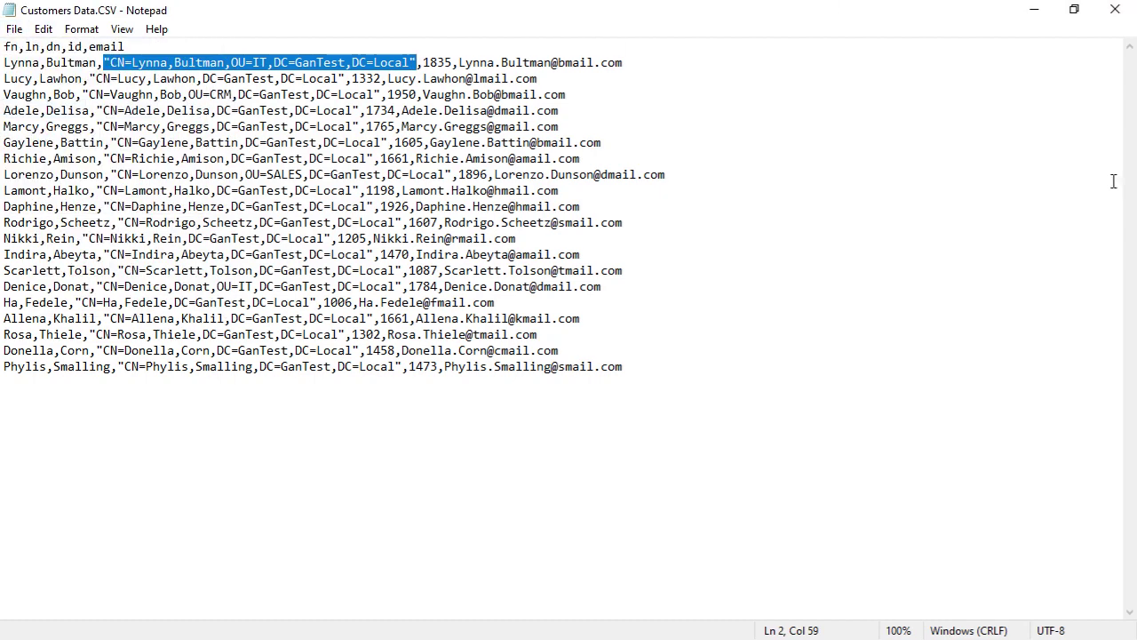
pyautogui.click(1115, 9)
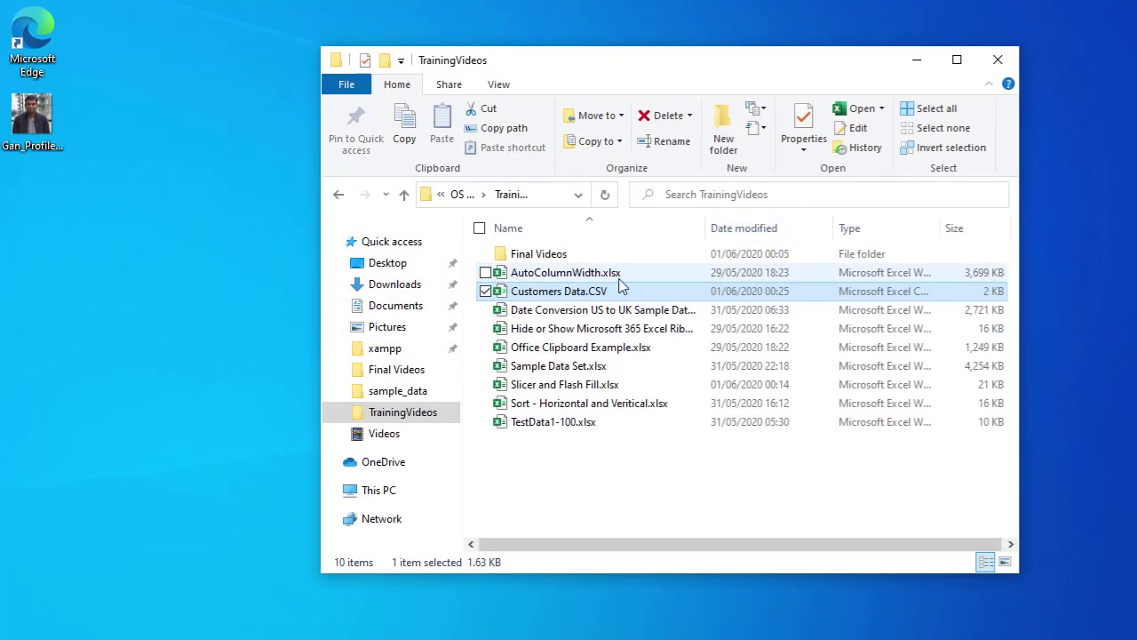
pyautogui.doubleClick(551, 300)
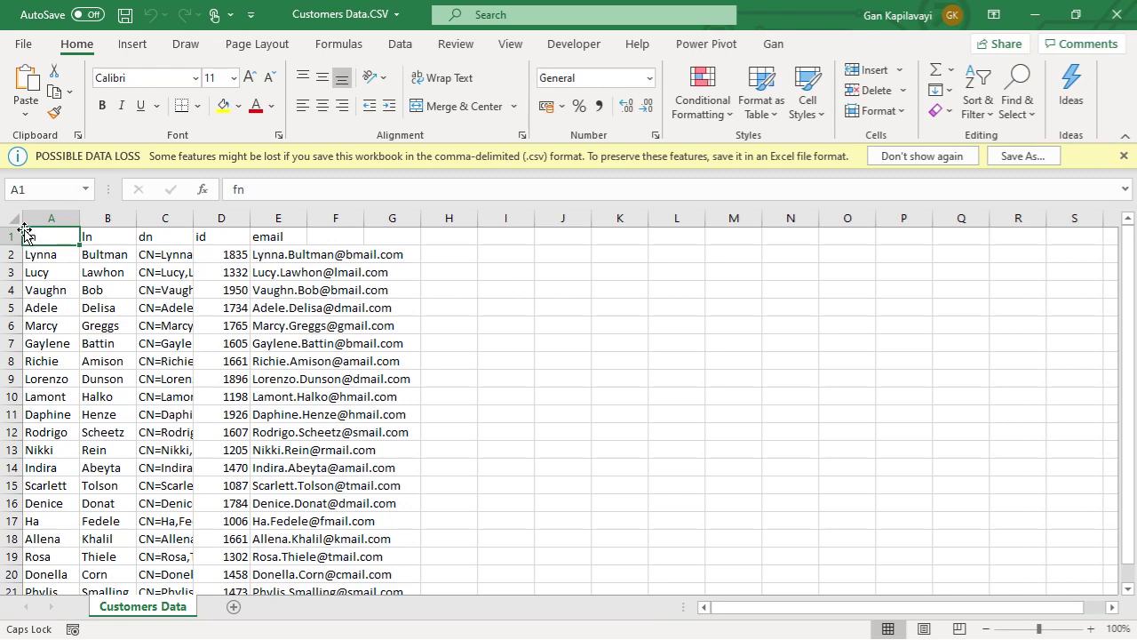
# AutoFit all columns and confirm each full DN sits in column C under the dn header
pyautogui.click(16, 220)
pyautogui.doubleClick(79, 214)
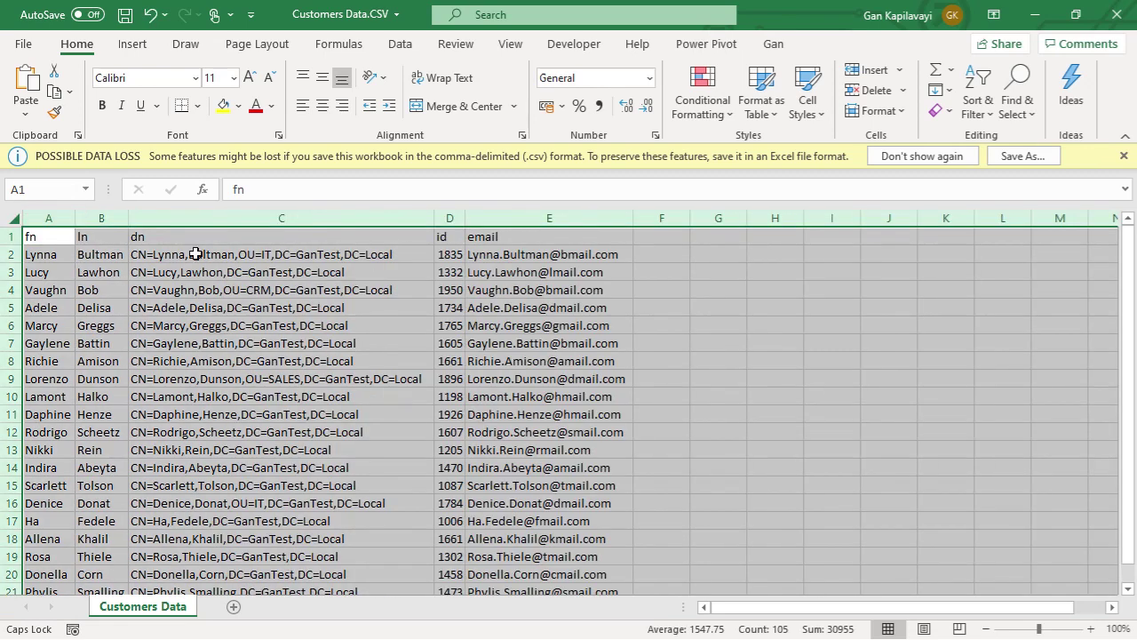
pyautogui.click(291, 254)
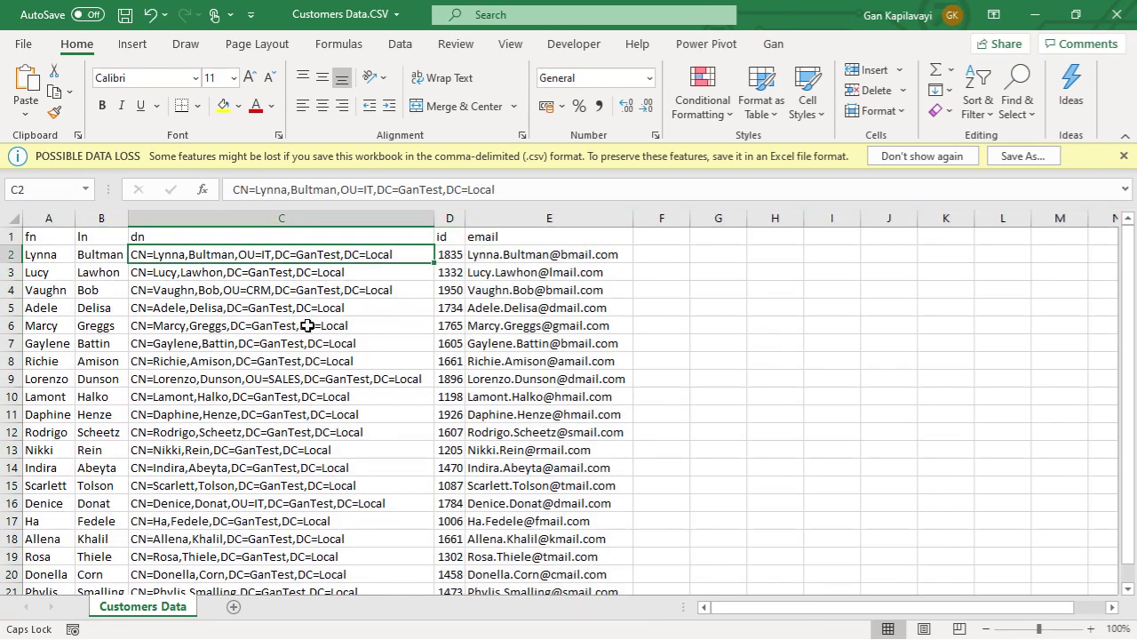
pyautogui.scroll(-2, 307, 327)
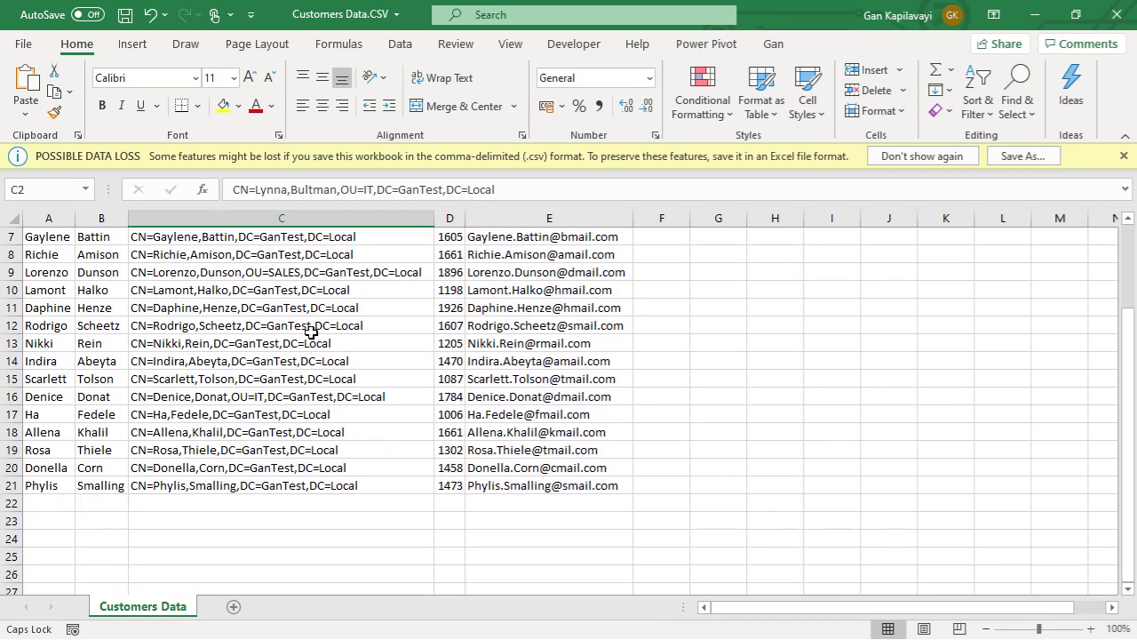
pyautogui.scroll(2, 311, 331)
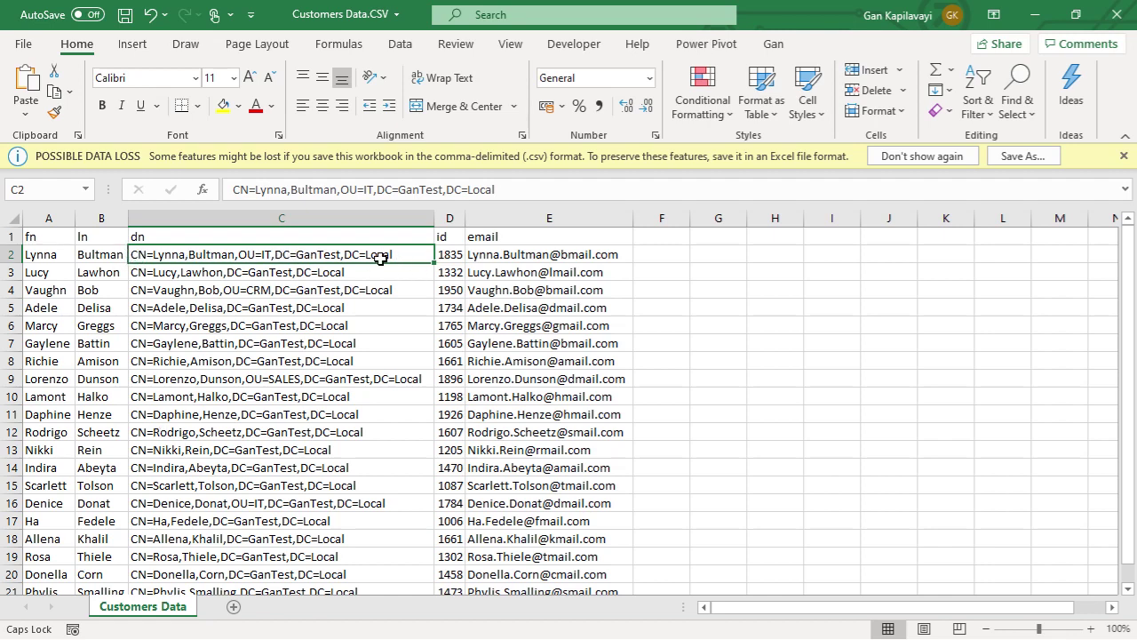
pyautogui.moveTo(50, 238); pyautogui.dragTo(543, 556)
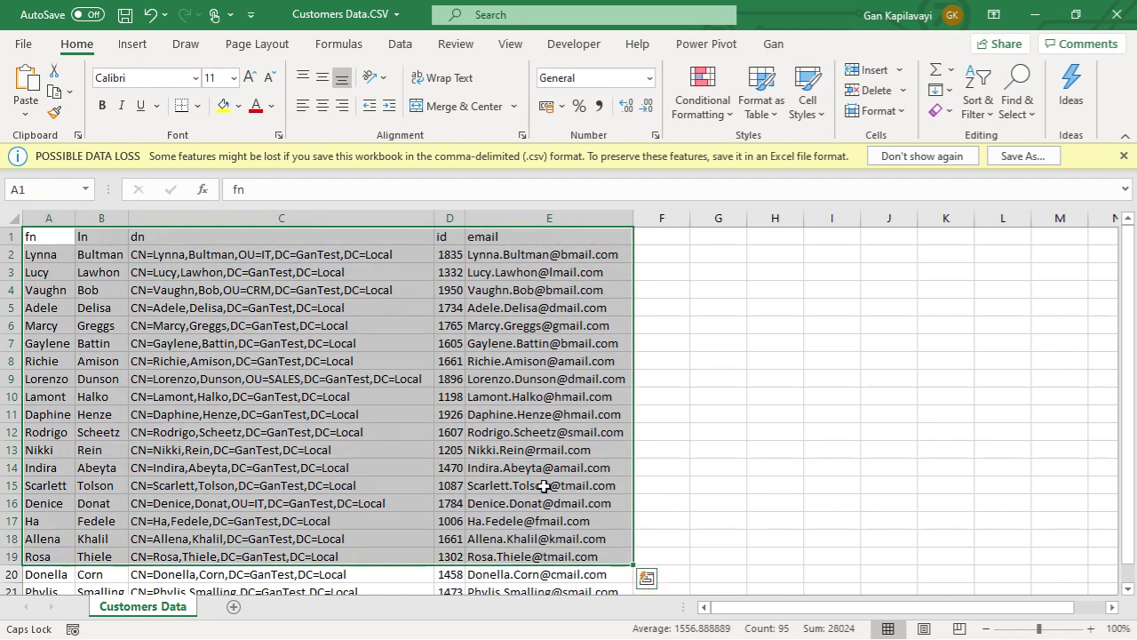
pyautogui.click(319, 240)
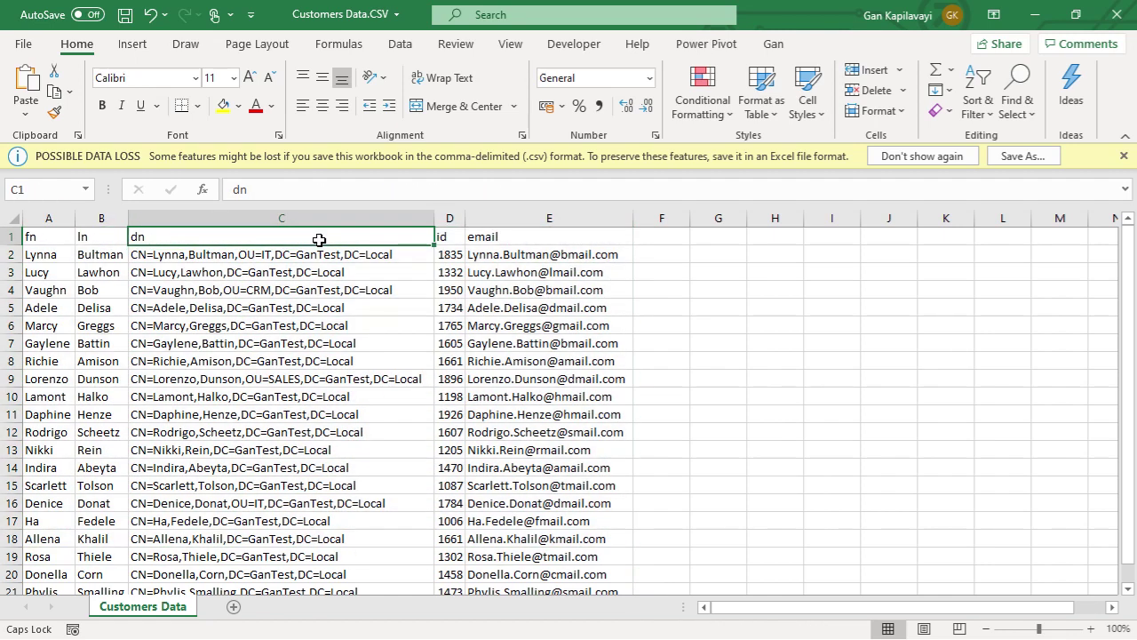